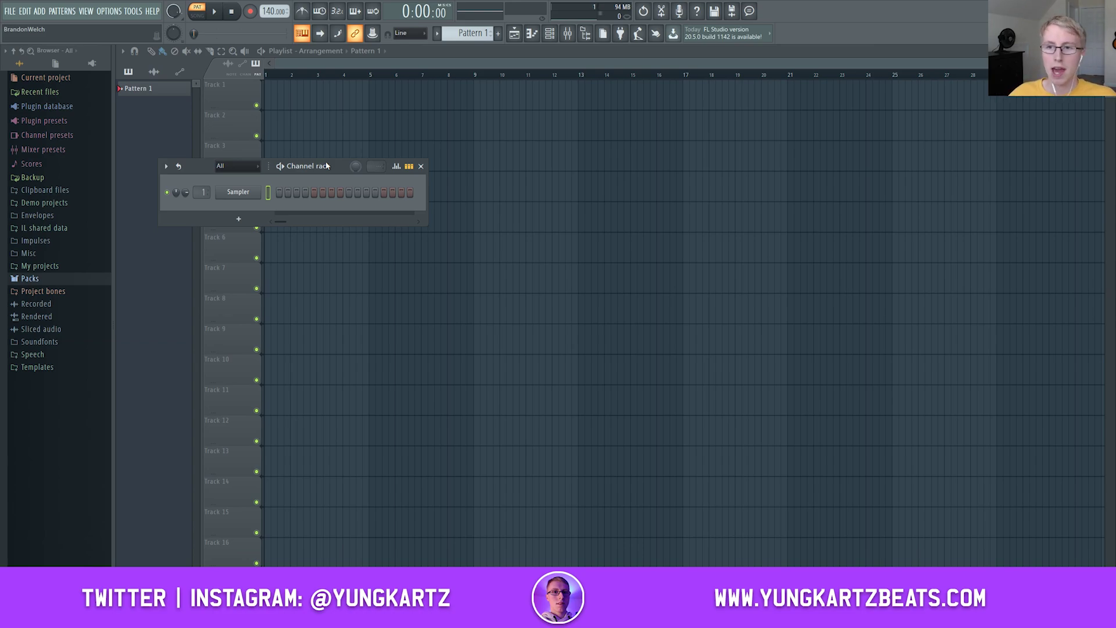
- Add an FL Keys channel to the Channel rack and open its piano roll
{"action": "left_click", "coordinate": [239, 218]}
{"action": "left_click", "coordinate": [252, 232]}
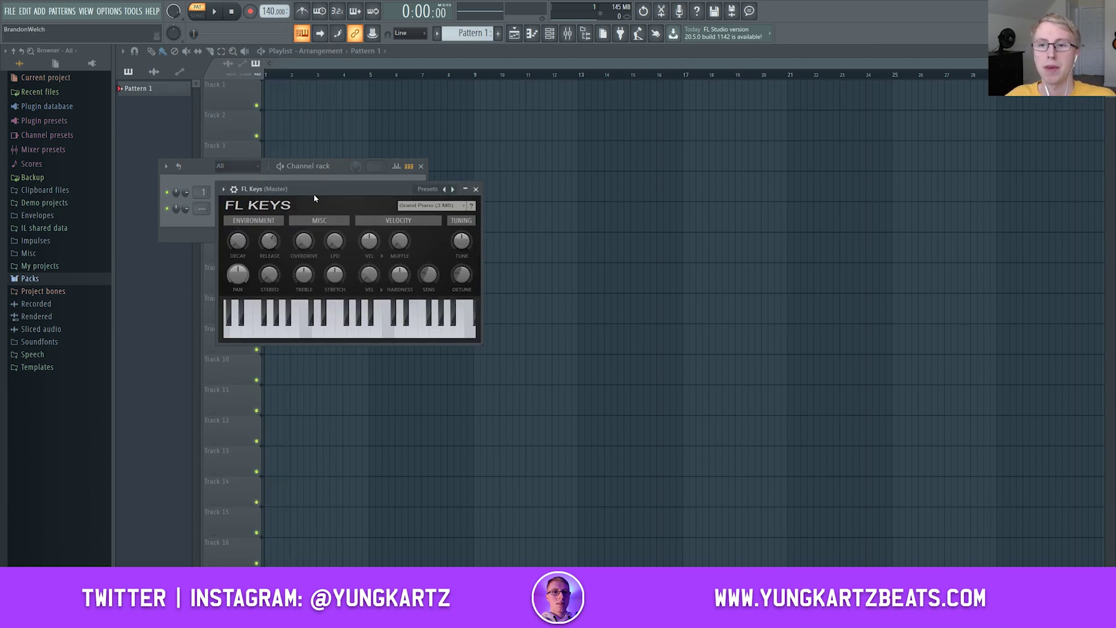
{"action": "left_click_drag", "start_coordinate": [314, 198], "coordinate": [554, 203]}
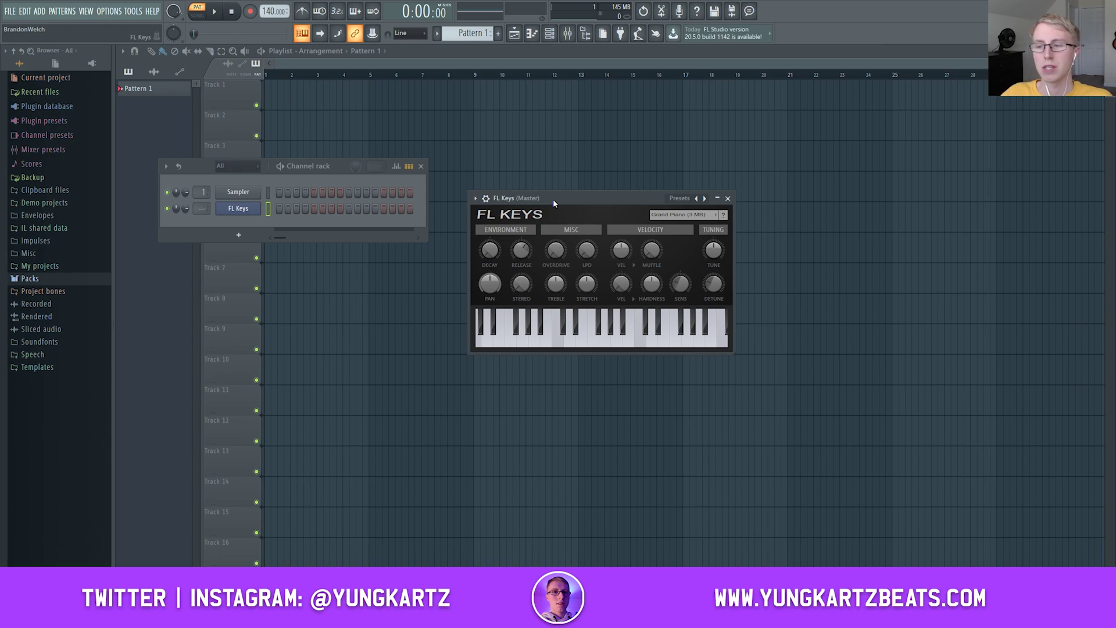
{"action": "right_click", "coordinate": [254, 207]}
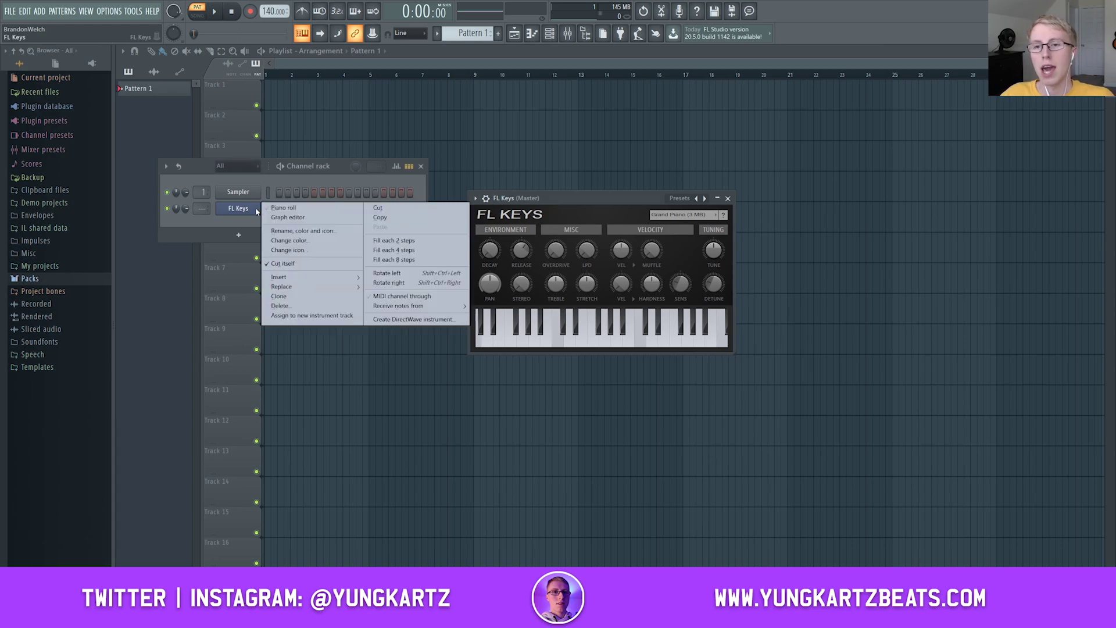
{"action": "left_click", "coordinate": [285, 208]}
- Turn on scale highlighting for D Minor Melodic in the piano roll
{"action": "left_click", "coordinate": [122, 51]}
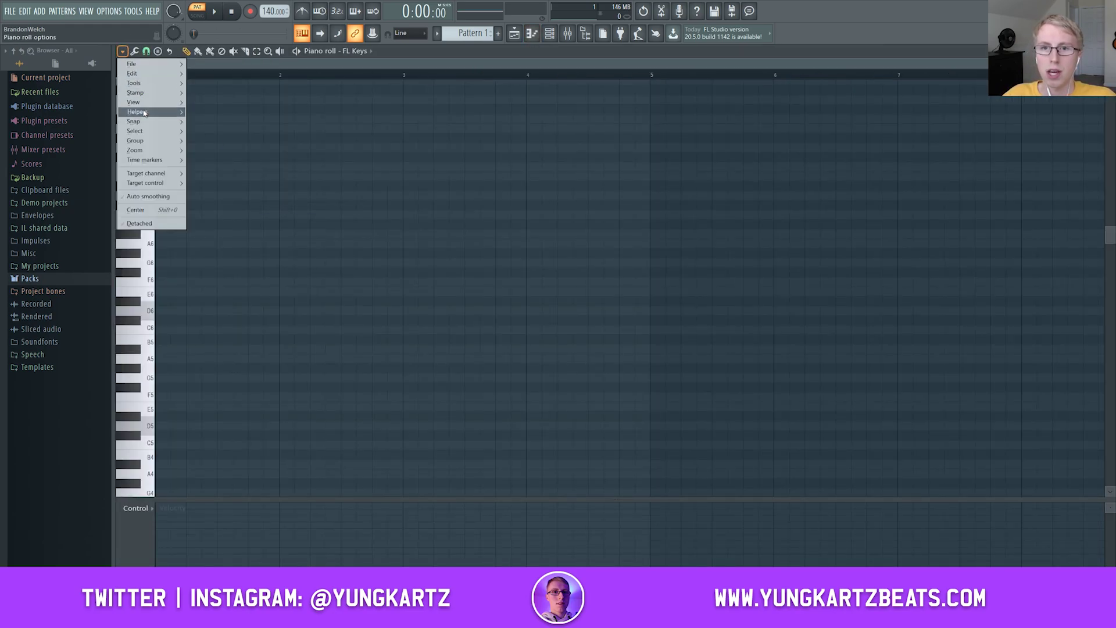
{"action": "mouse_move", "coordinate": [142, 112]}
{"action": "mouse_move", "coordinate": [240, 121]}
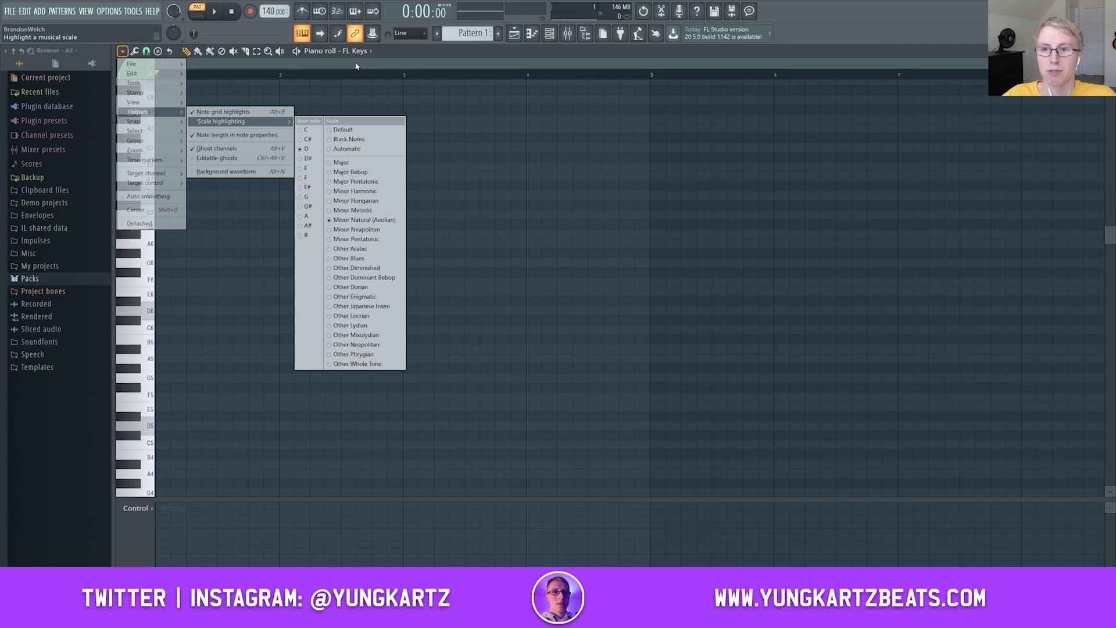
{"action": "left_click", "coordinate": [357, 211]}
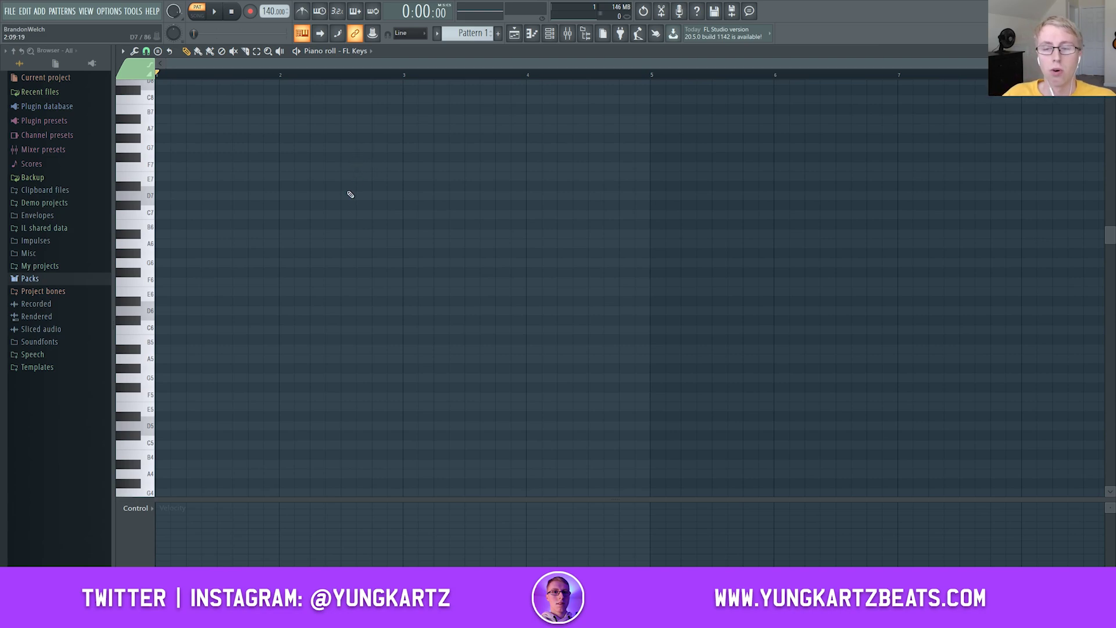
{"action": "left_click", "coordinate": [257, 51]}
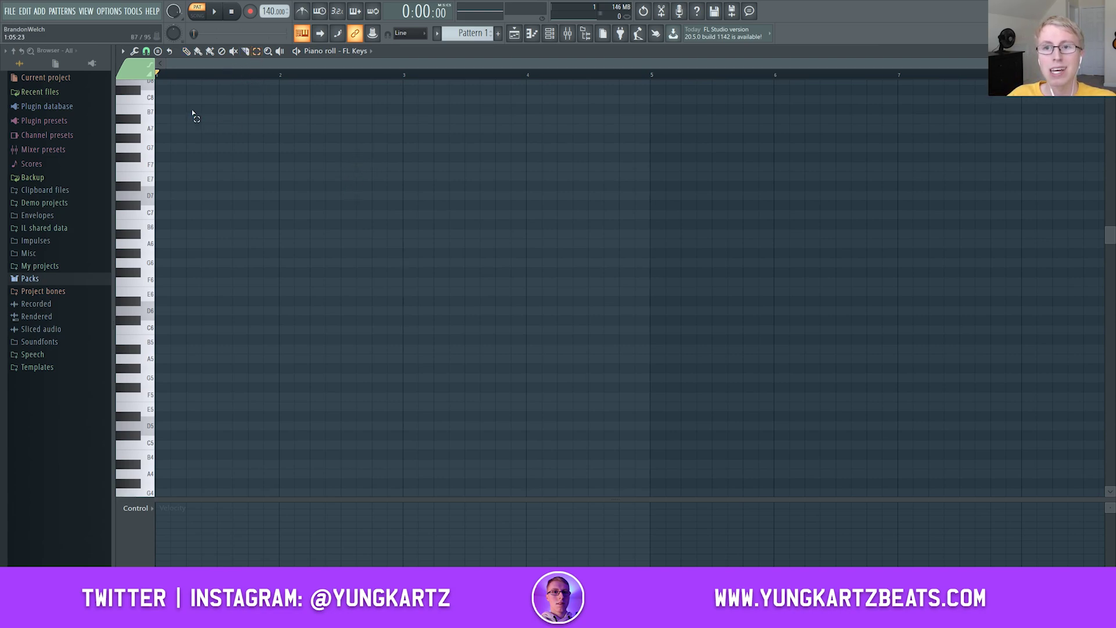
{"action": "left_click_drag", "start_coordinate": [179, 99], "coordinate": [661, 401]}
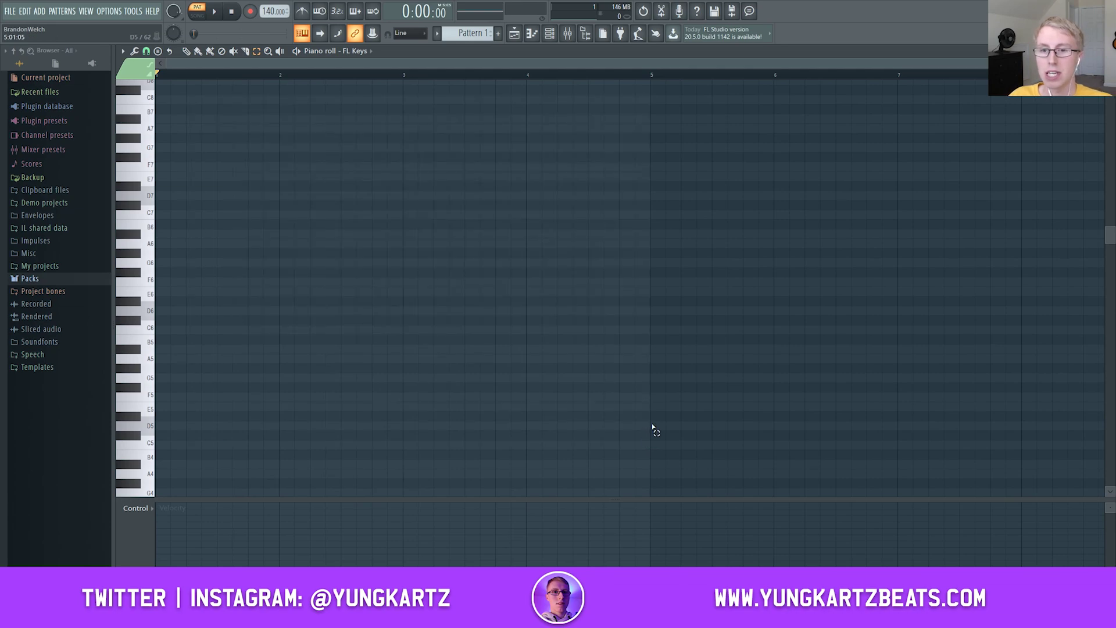
{"action": "left_click", "coordinate": [189, 51]}
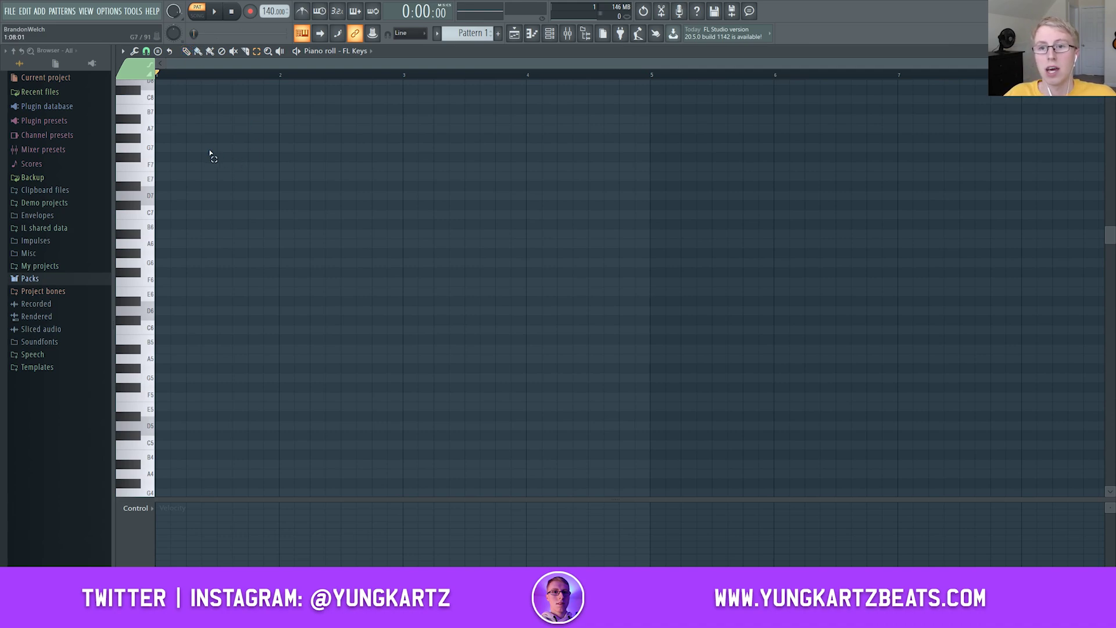
{"action": "left_click_drag", "start_coordinate": [201, 162], "coordinate": [636, 150]}
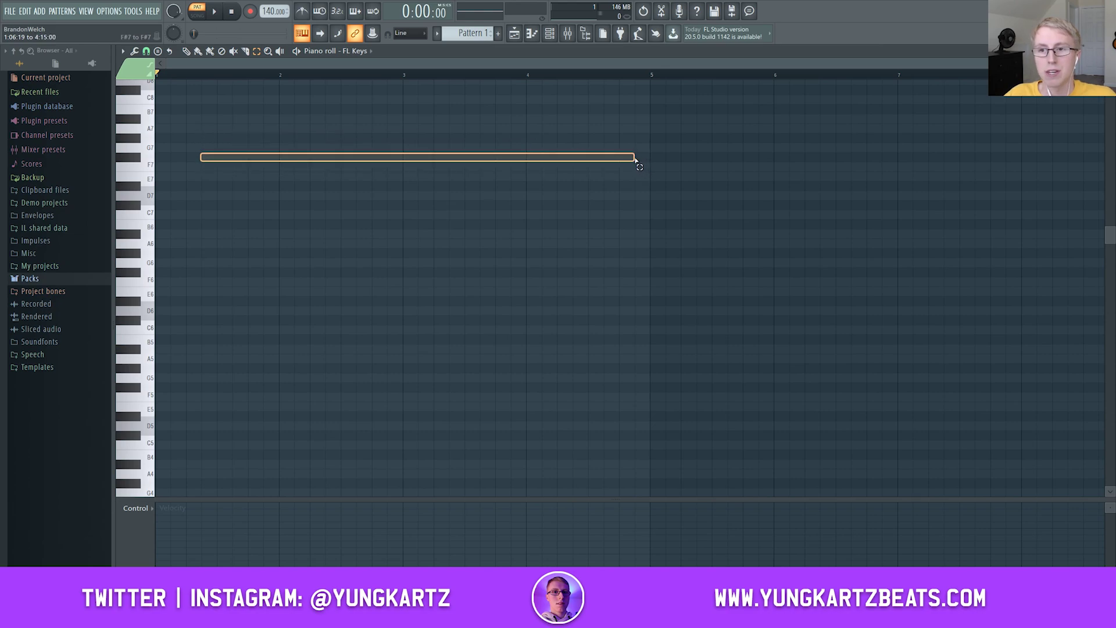
{"action": "right_click", "coordinate": [636, 150]}
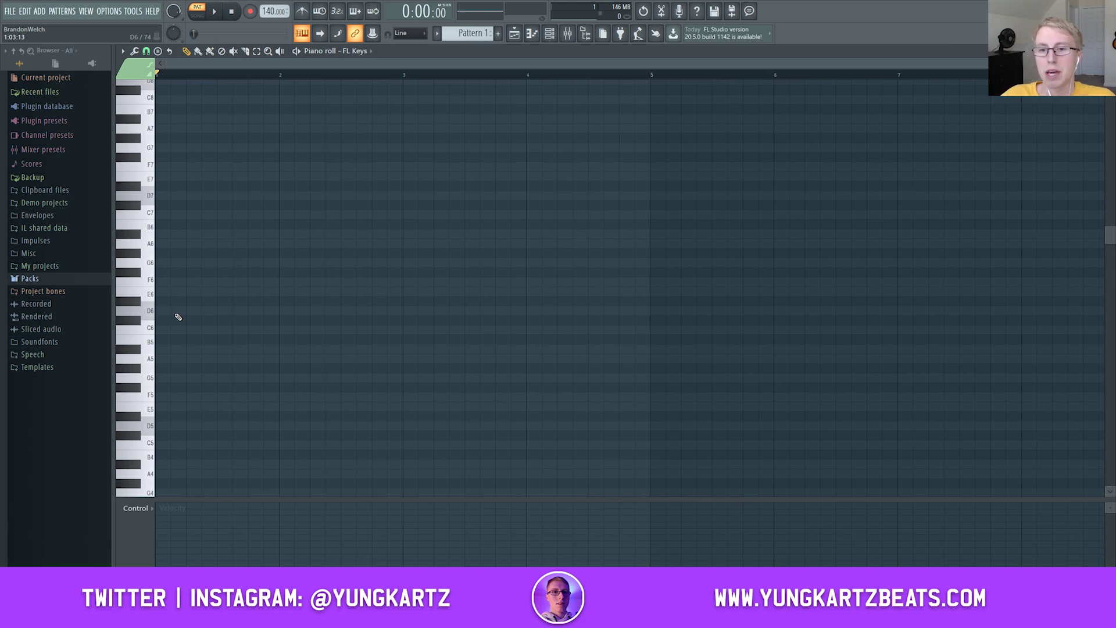
- Draw a one-beat D6 followed by A6, A#6 and A6 notes in bar 1
{"action": "left_click", "coordinate": [178, 313]}
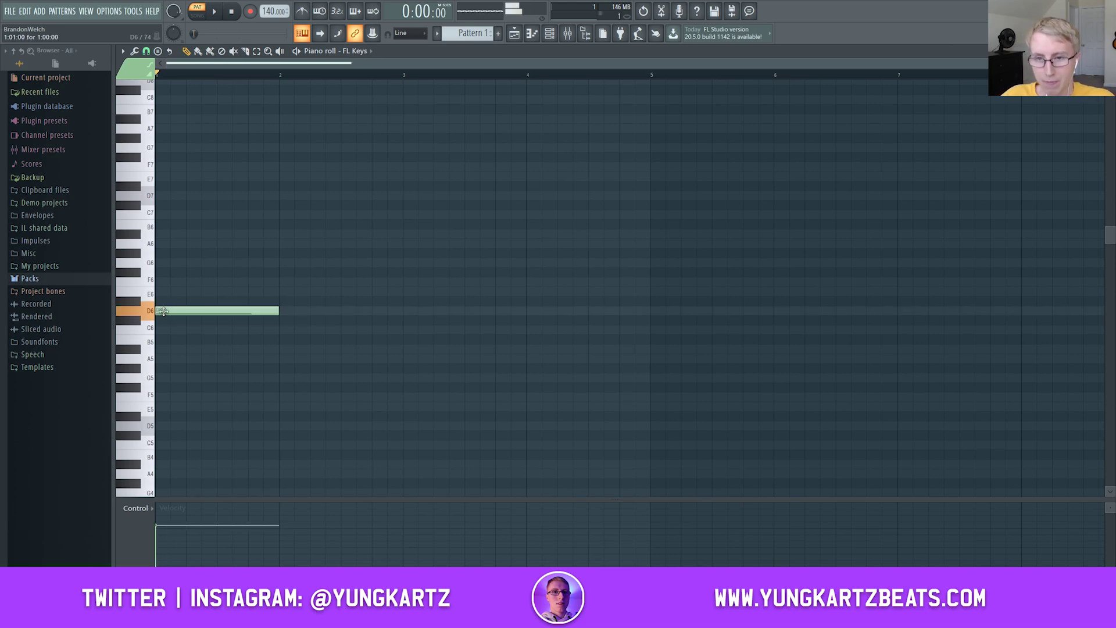
{"action": "left_click_drag", "start_coordinate": [281, 312], "coordinate": [187, 310]}
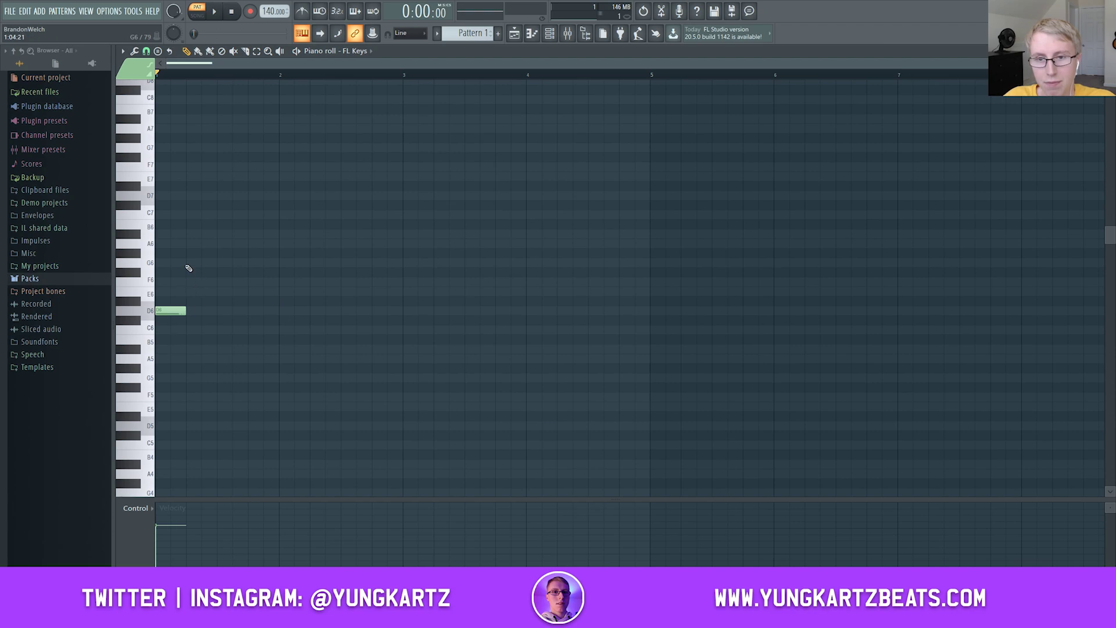
{"action": "key", "text": "space"}
{"action": "left_click", "coordinate": [195, 243]}
{"action": "left_click", "coordinate": [225, 235]}
{"action": "left_click", "coordinate": [259, 243]}
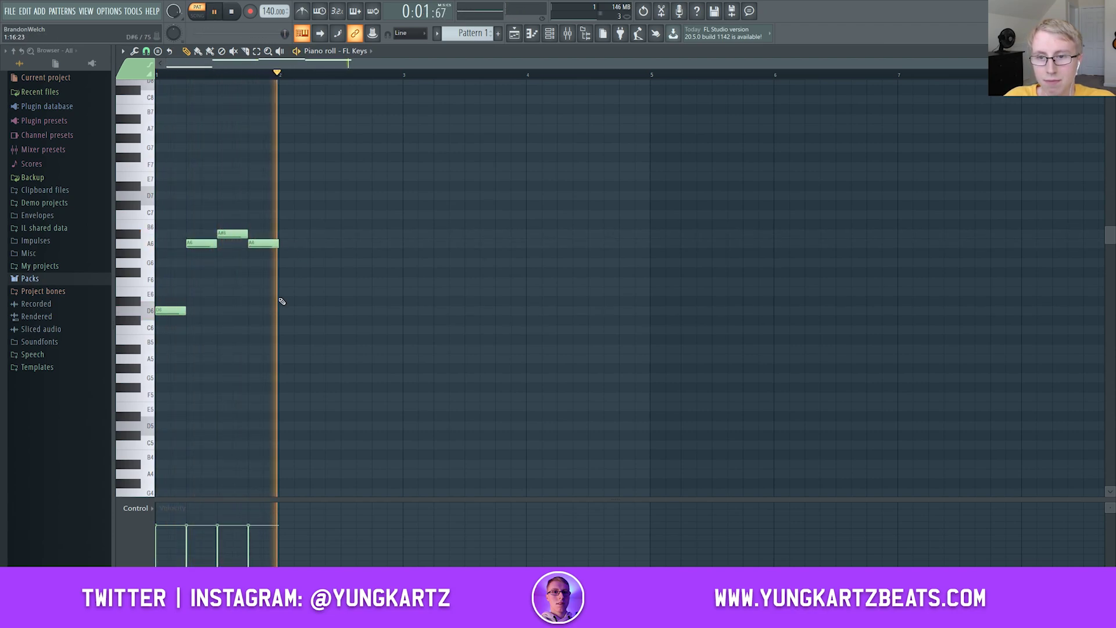
- Repeat the one-bar figure across four bars and play the pattern back
{"action": "key", "text": "space"}
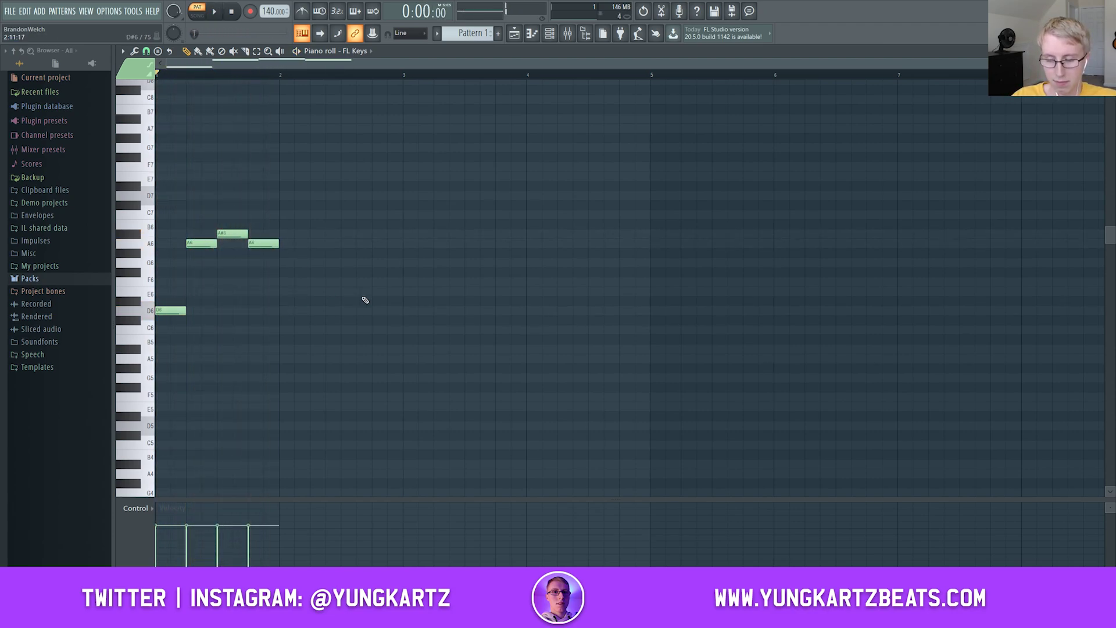
{"action": "key", "text": "ctrl+a"}
{"action": "key", "text": "ctrl+b"}
{"action": "key", "text": "ctrl+b"}
{"action": "key", "text": "ctrl+b"}
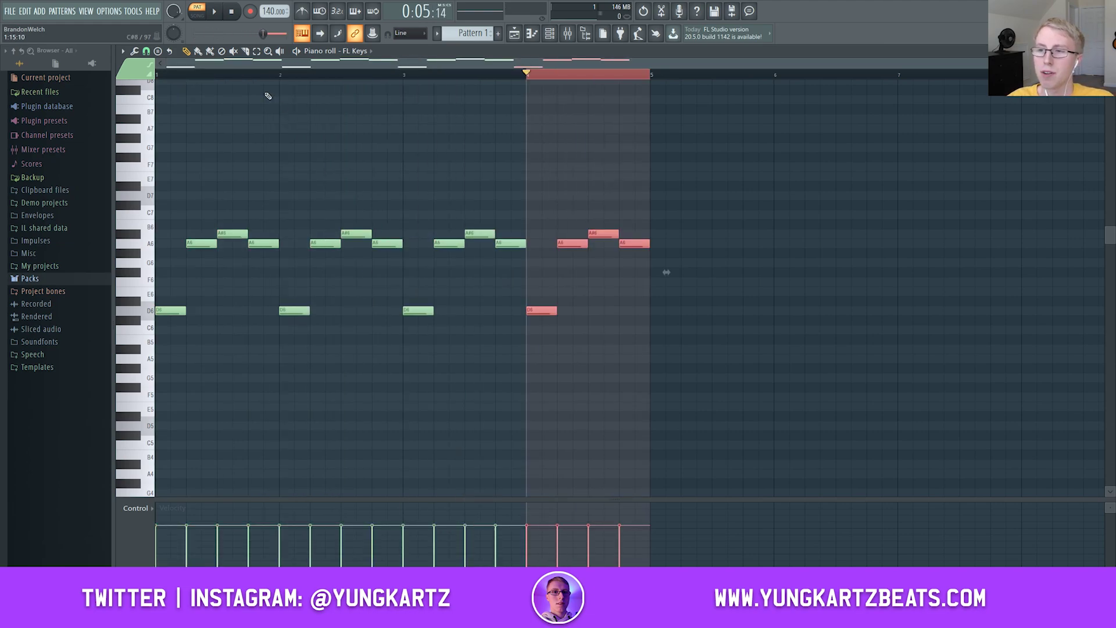
{"action": "left_click", "coordinate": [341, 75]}
{"action": "left_click", "coordinate": [233, 12]}
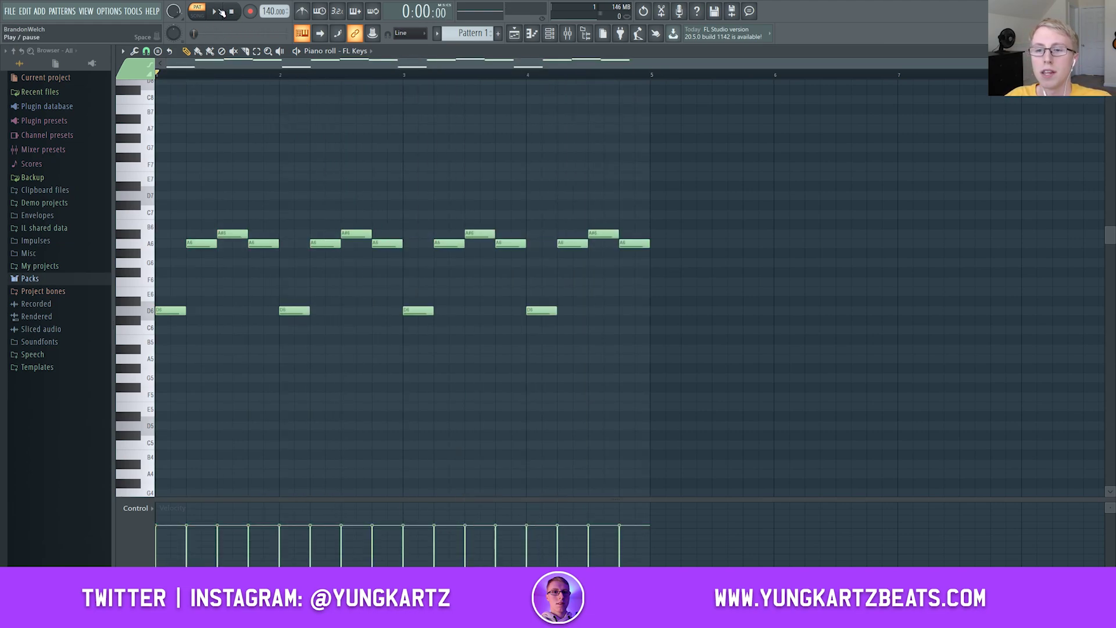
{"action": "left_click", "coordinate": [221, 12]}
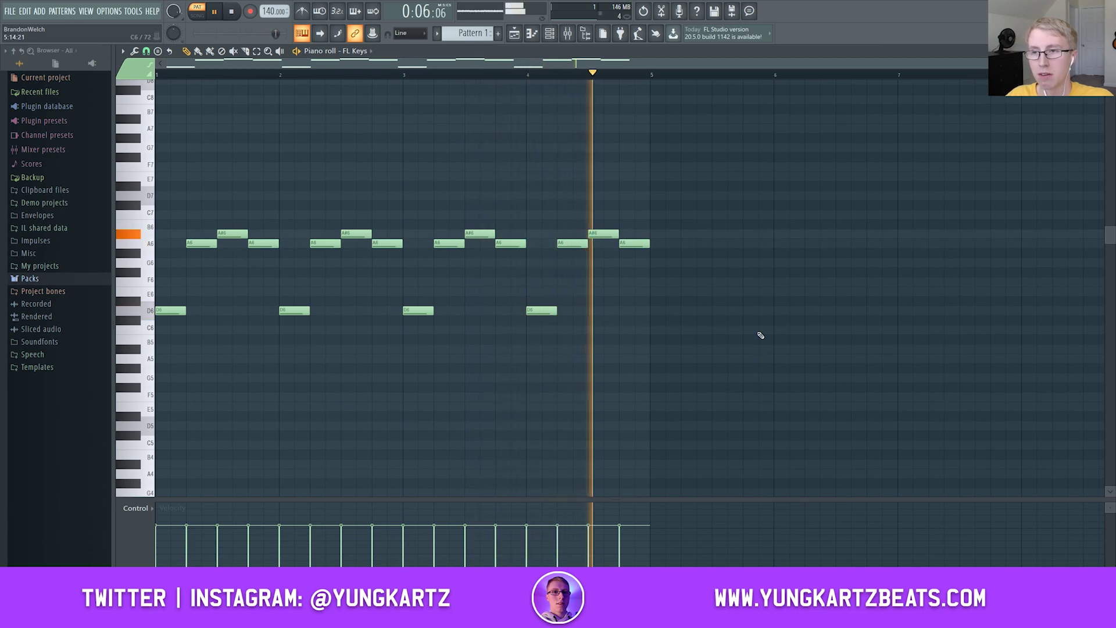
{"action": "left_click", "coordinate": [241, 7]}
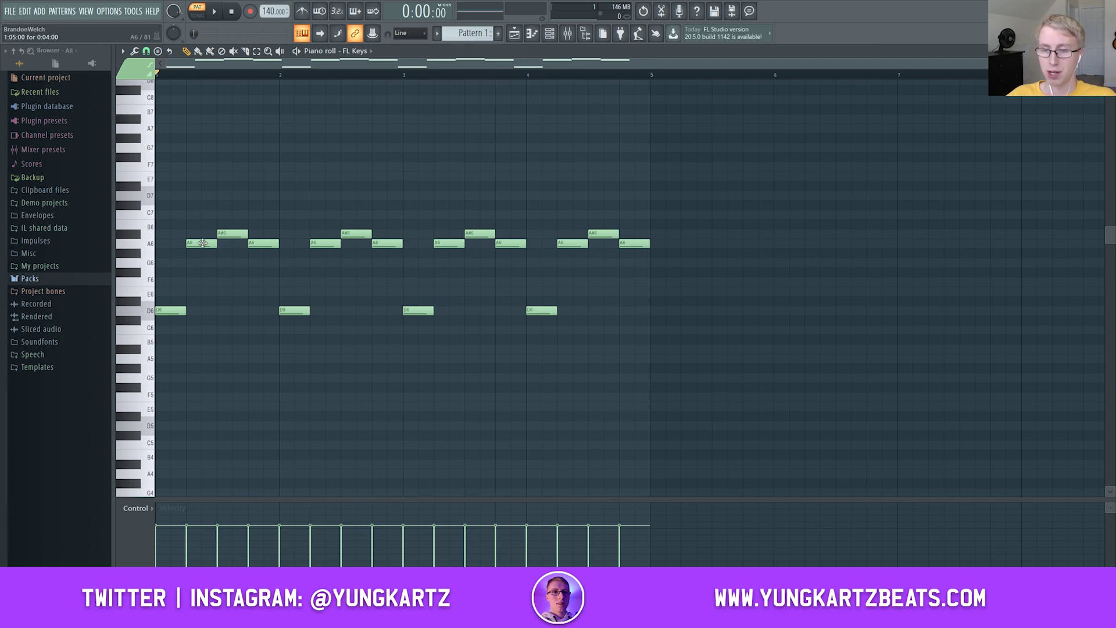
{"action": "left_click_drag", "start_coordinate": [202, 243], "coordinate": [263, 273]}
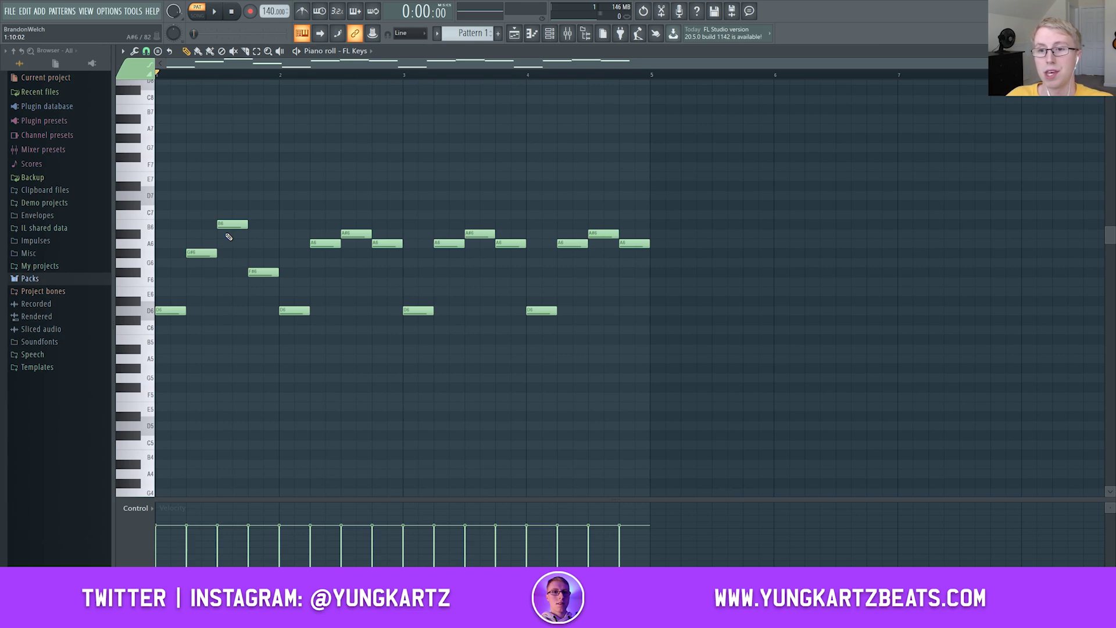
{"action": "left_click", "coordinate": [212, 16]}
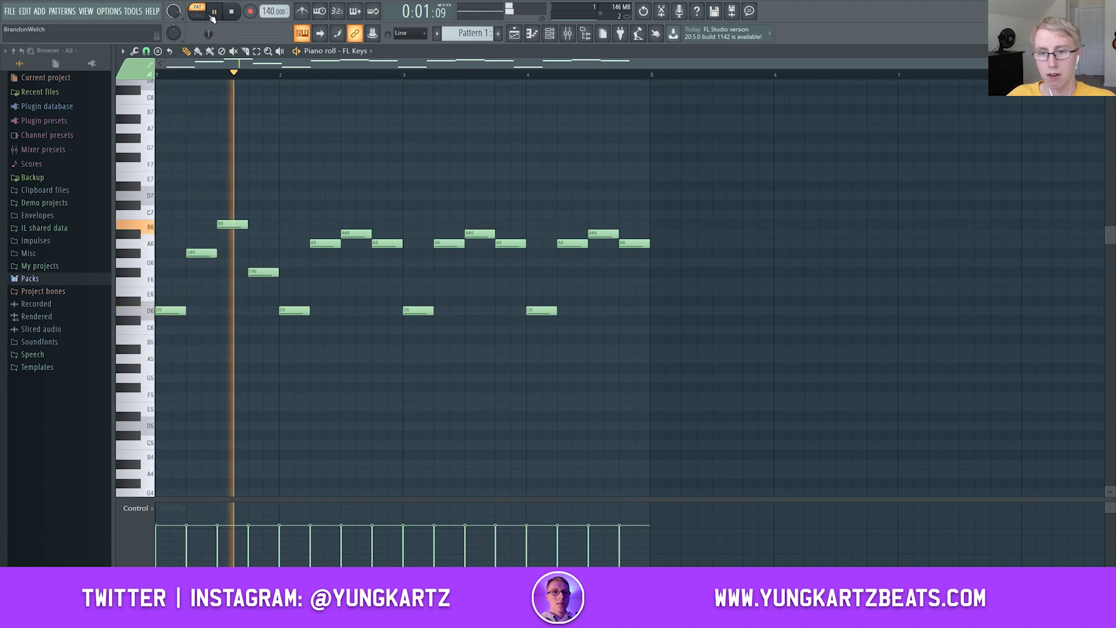
{"action": "key", "text": "space"}
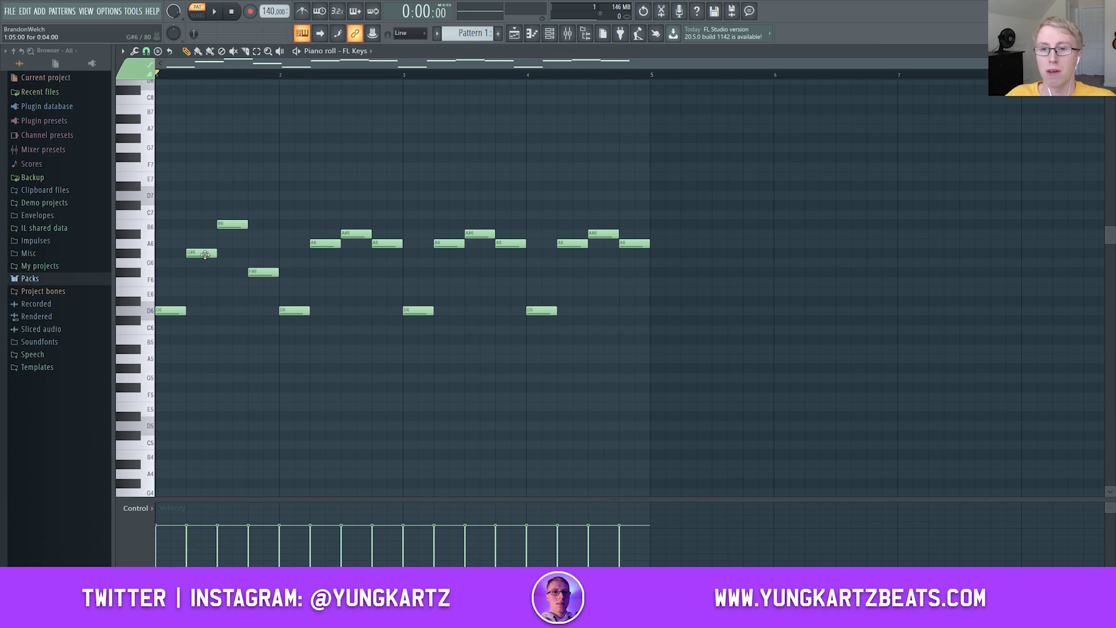
{"action": "left_click_drag", "start_coordinate": [205, 254], "coordinate": [252, 242]}
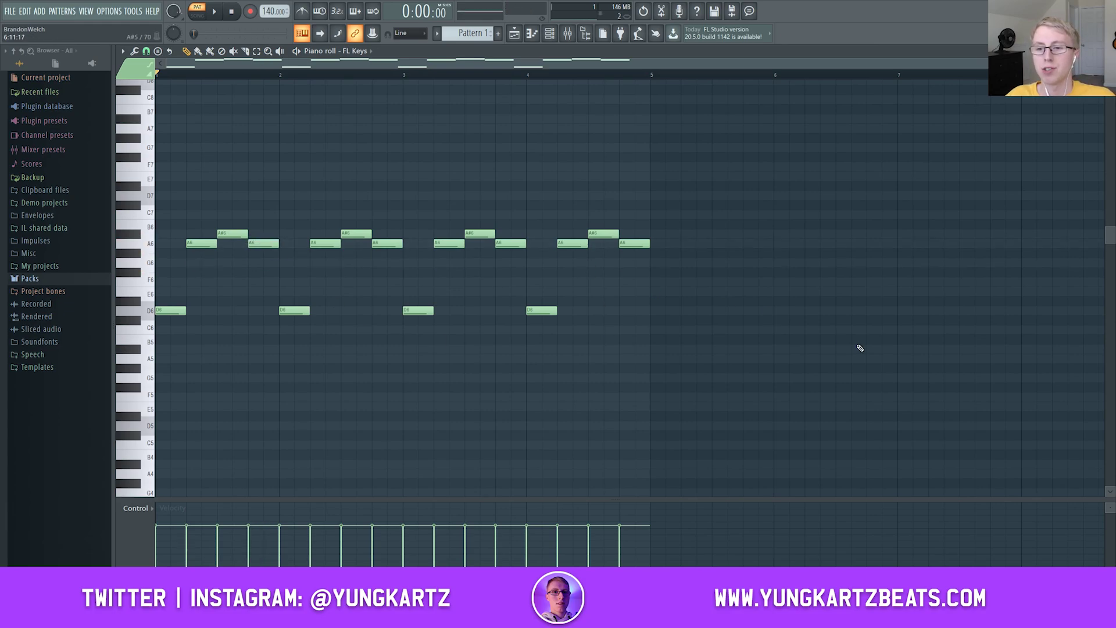
- Move the bar 3 and 4 D6 notes down to C6 and play them back
{"action": "scroll", "coordinate": [839, 442], "scroll_direction": "up", "scroll_amount": 3}
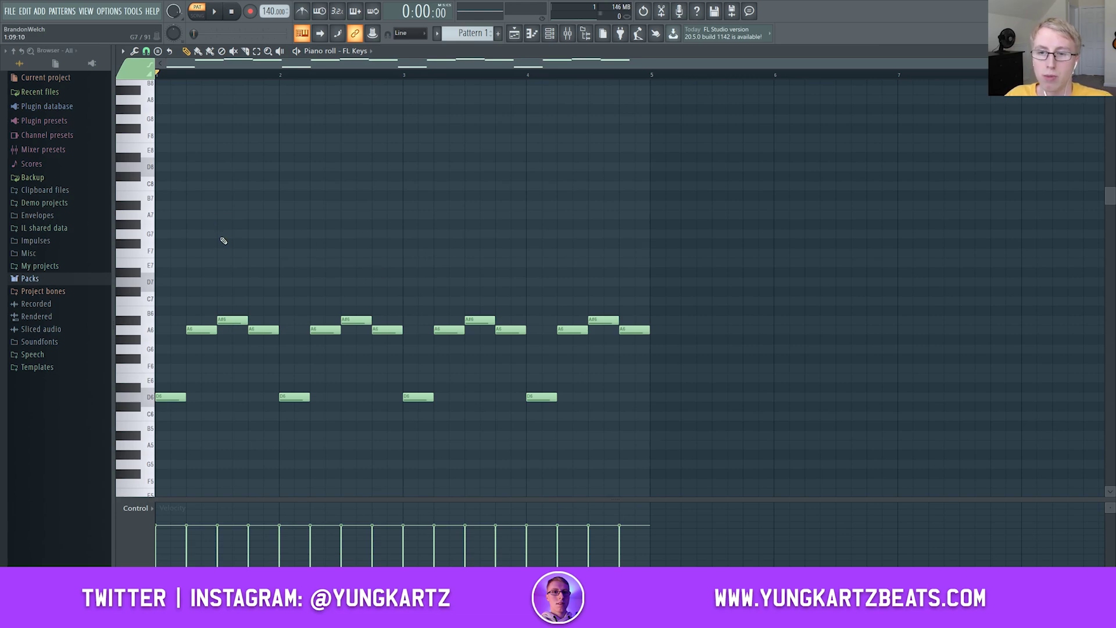
{"action": "left_click", "coordinate": [257, 51]}
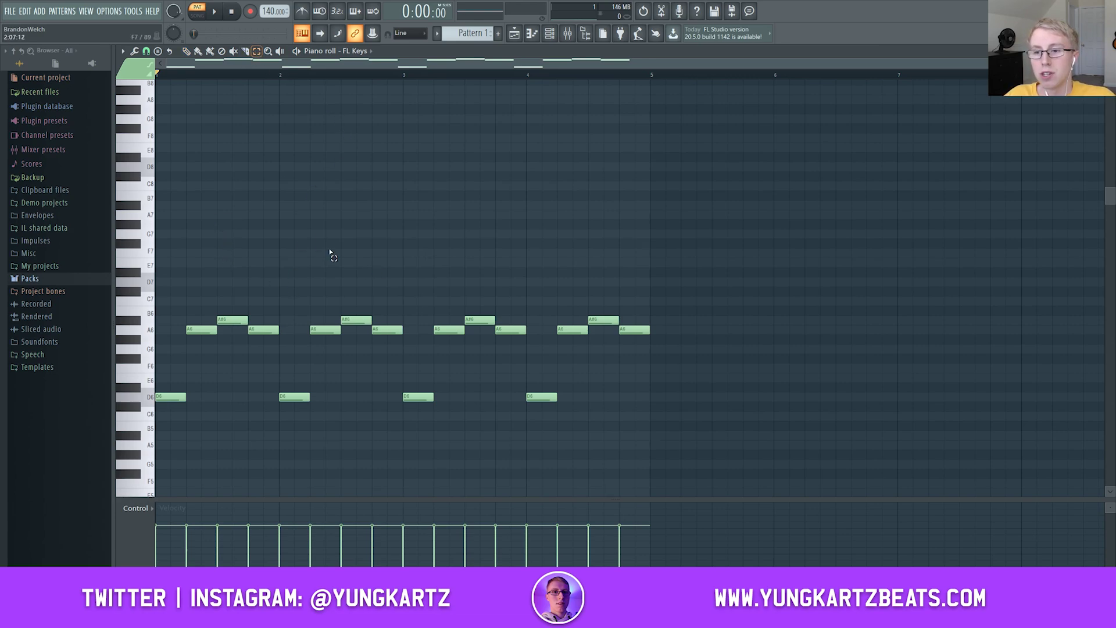
{"action": "scroll", "coordinate": [408, 309], "scroll_direction": "down", "scroll_amount": 2}
{"action": "left_click_drag", "start_coordinate": [407, 317], "coordinate": [593, 361]}
{"action": "key", "text": "Down"}
{"action": "key", "text": "Down"}
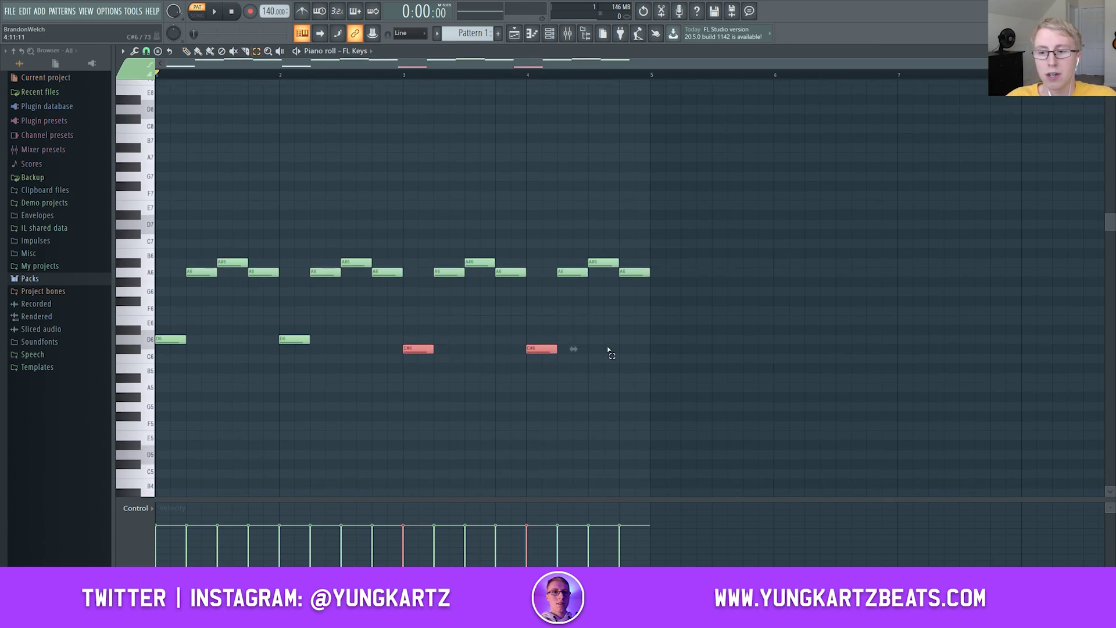
{"action": "left_click", "coordinate": [748, 381]}
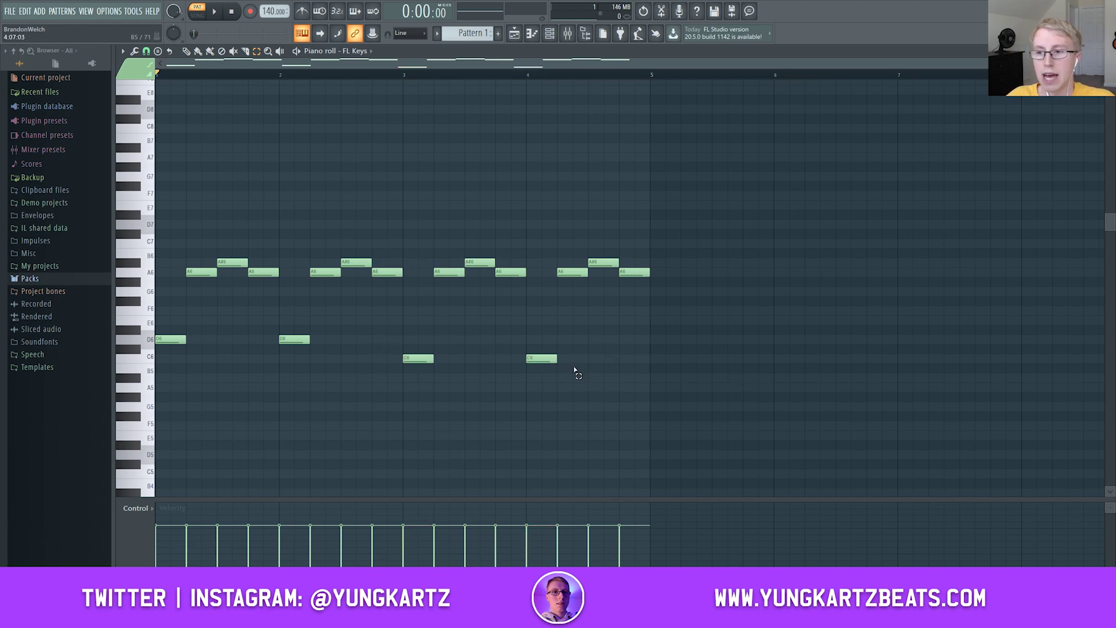
{"action": "key", "text": "space"}
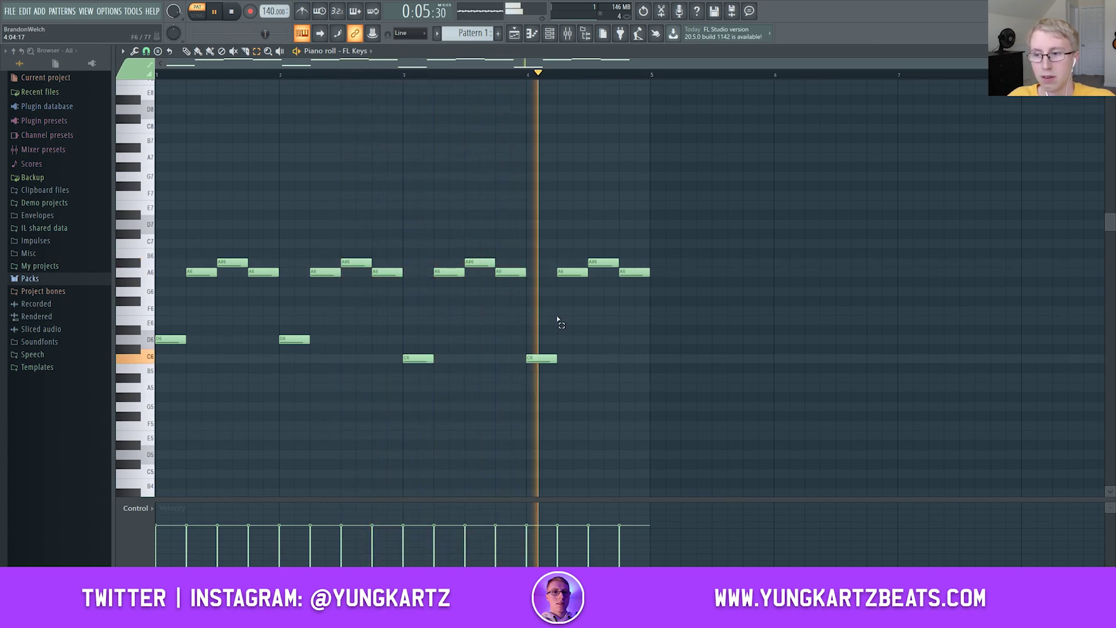
{"action": "key", "text": "space"}
{"action": "scroll", "coordinate": [663, 349], "scroll_direction": "up", "scroll_amount": 3}
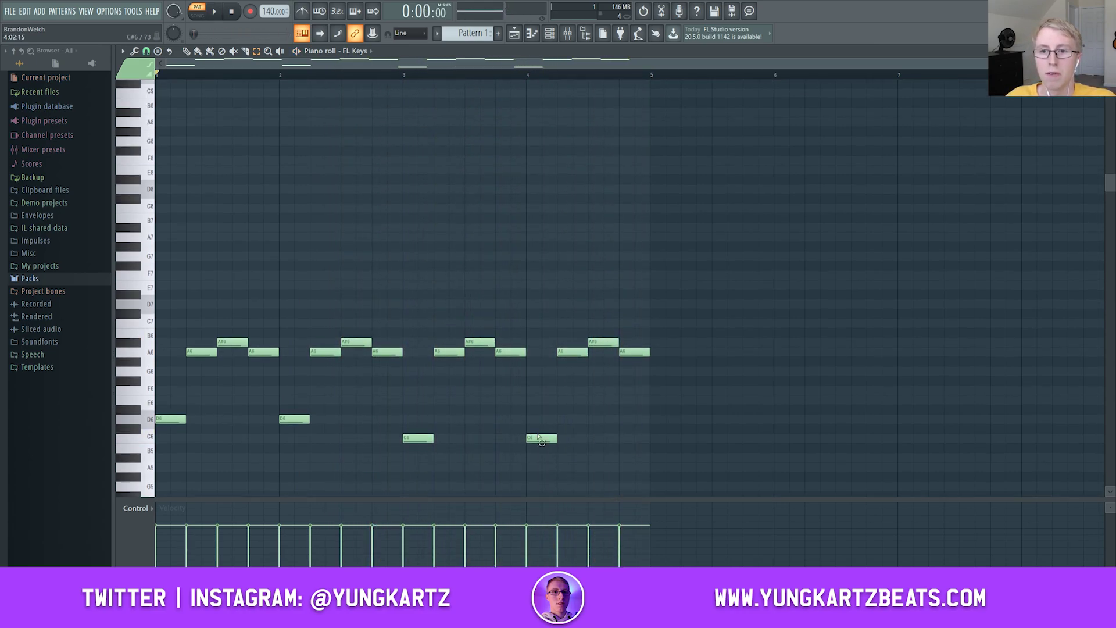
{"action": "scroll", "coordinate": [235, 244], "scroll_direction": "down", "scroll_amount": 2}
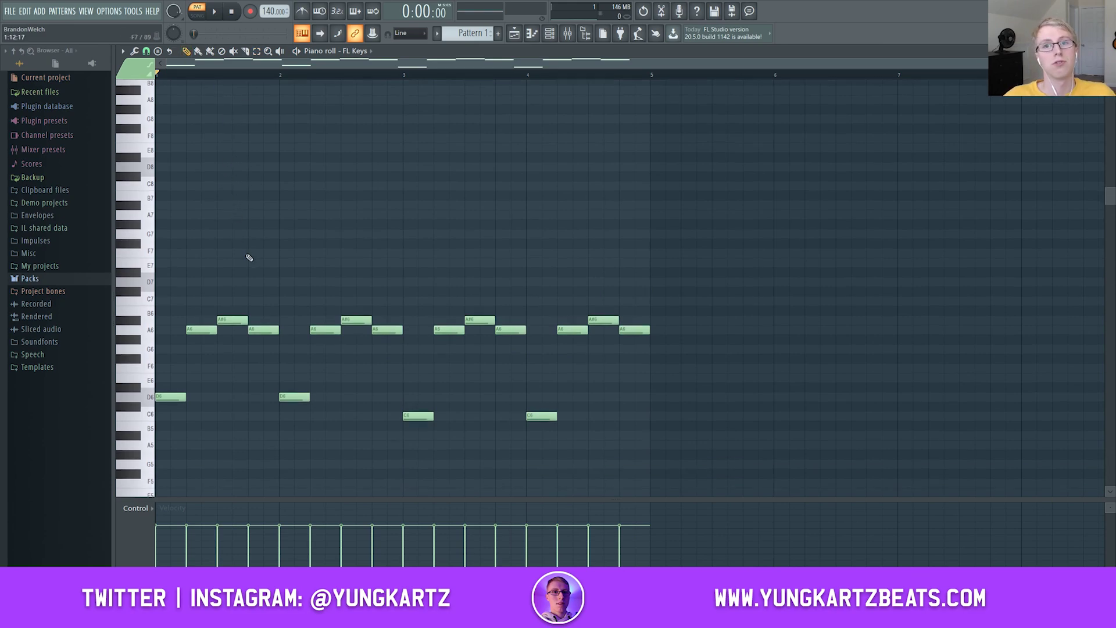
{"action": "scroll", "coordinate": [259, 234], "scroll_direction": "down", "scroll_amount": 1}
{"action": "scroll", "coordinate": [246, 239], "scroll_direction": "up", "scroll_amount": 3}
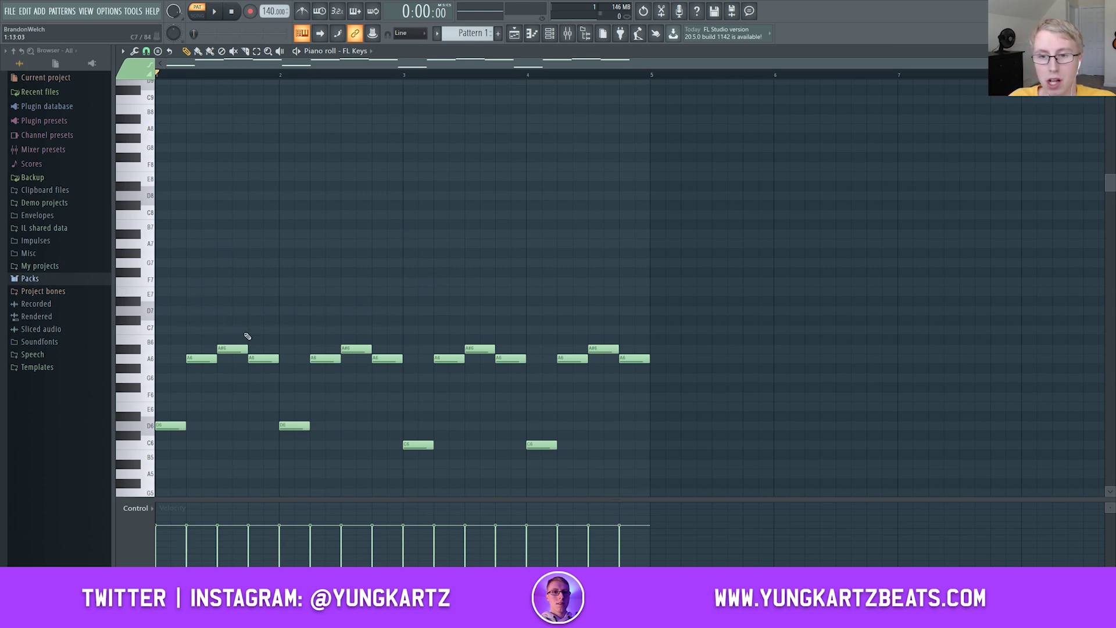
- Add short D7 notes in bars 1 and 2 and C7 notes in bars 3 and 4
{"action": "left_click", "coordinate": [213, 313]}
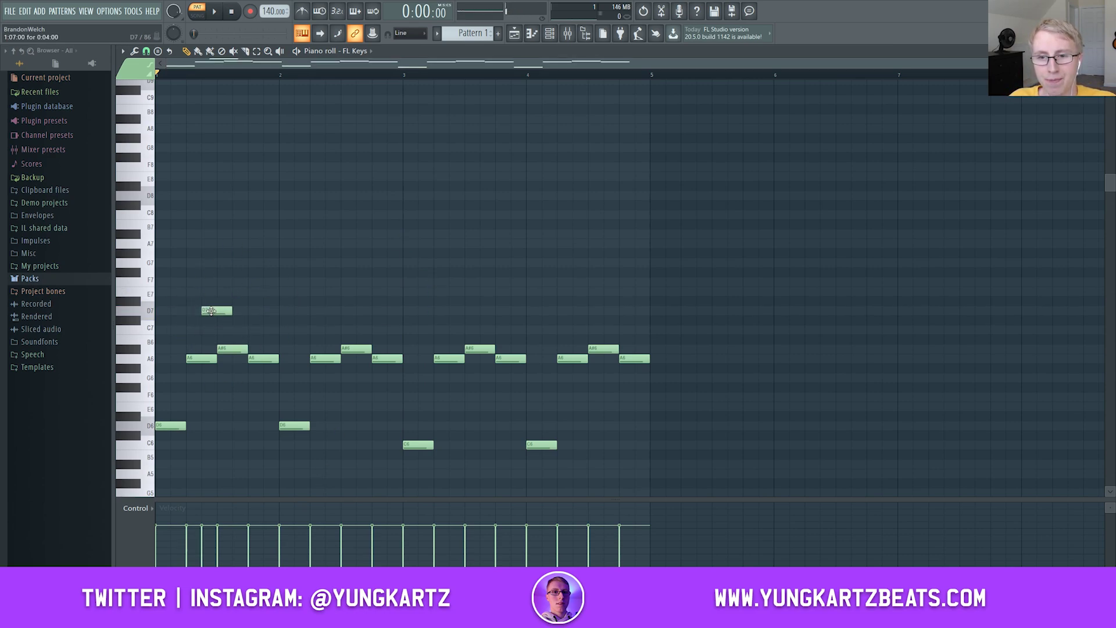
{"action": "key", "text": "space"}
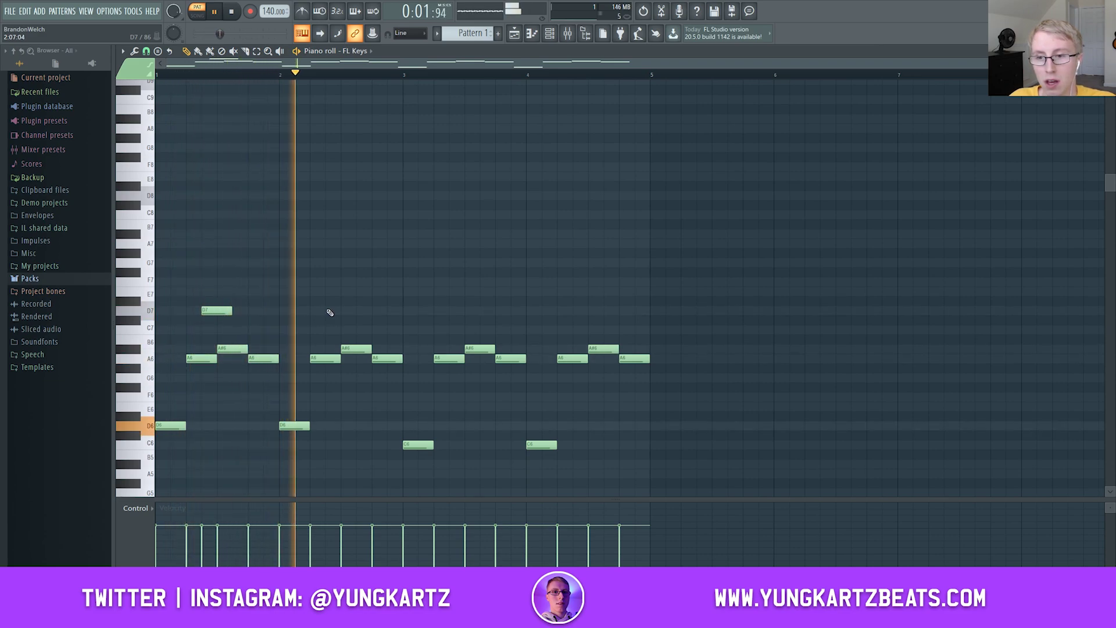
{"action": "left_click", "coordinate": [334, 311]}
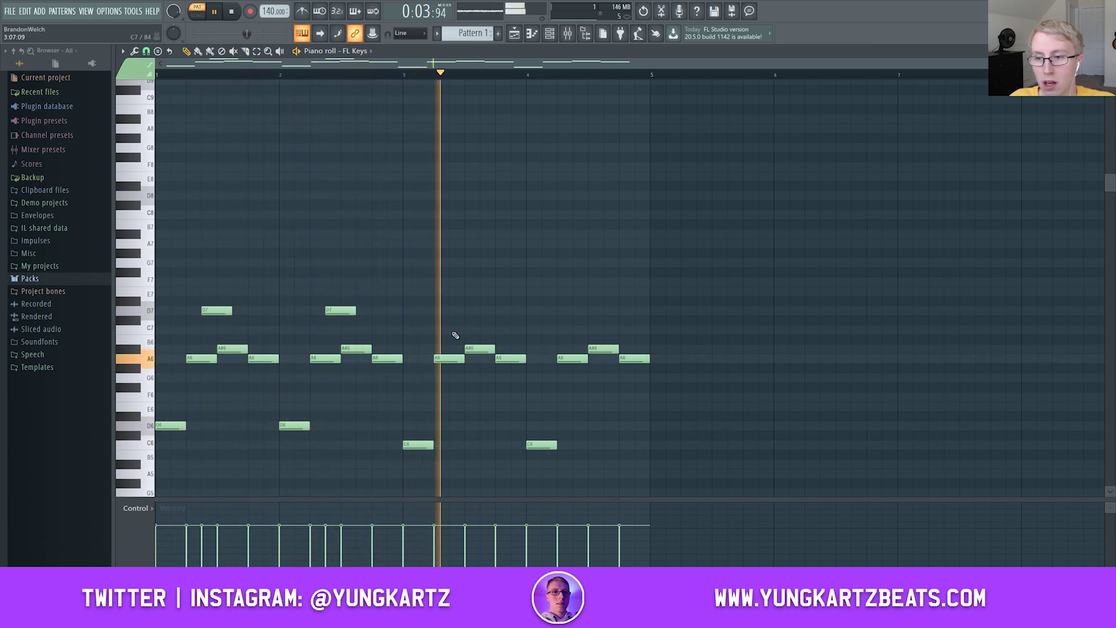
{"action": "left_click", "coordinate": [460, 330]}
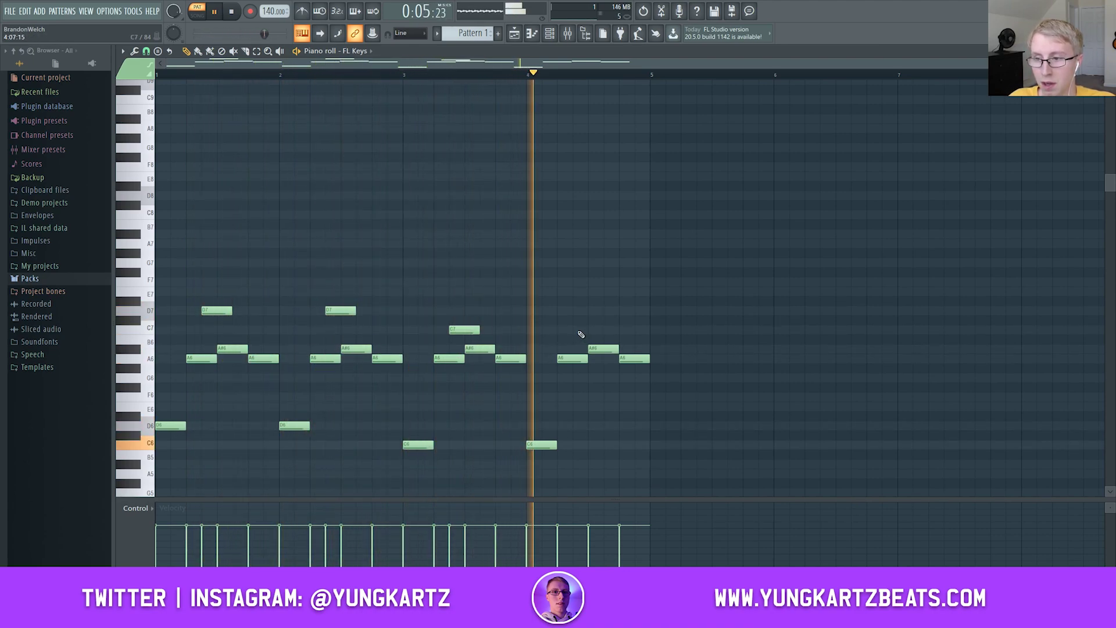
{"action": "left_click", "coordinate": [584, 330]}
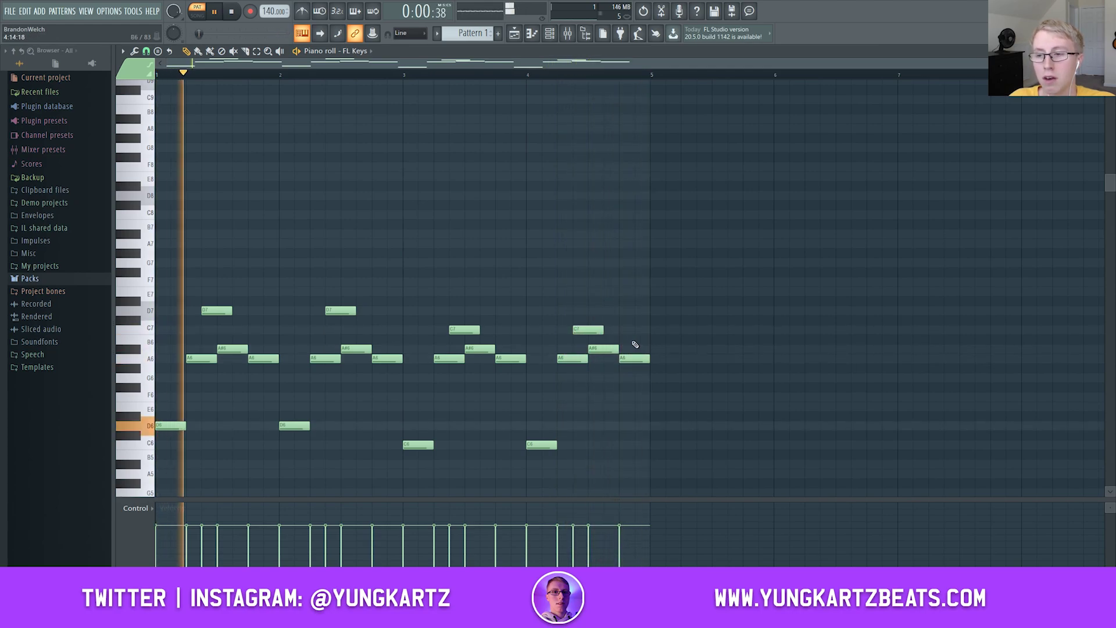
{"action": "key", "text": "space"}
- Draw whole-bar top notes A#7, A7, F7 and E7 over bars 1 to 4
{"action": "scroll", "coordinate": [387, 164], "scroll_direction": "down", "scroll_amount": 3}
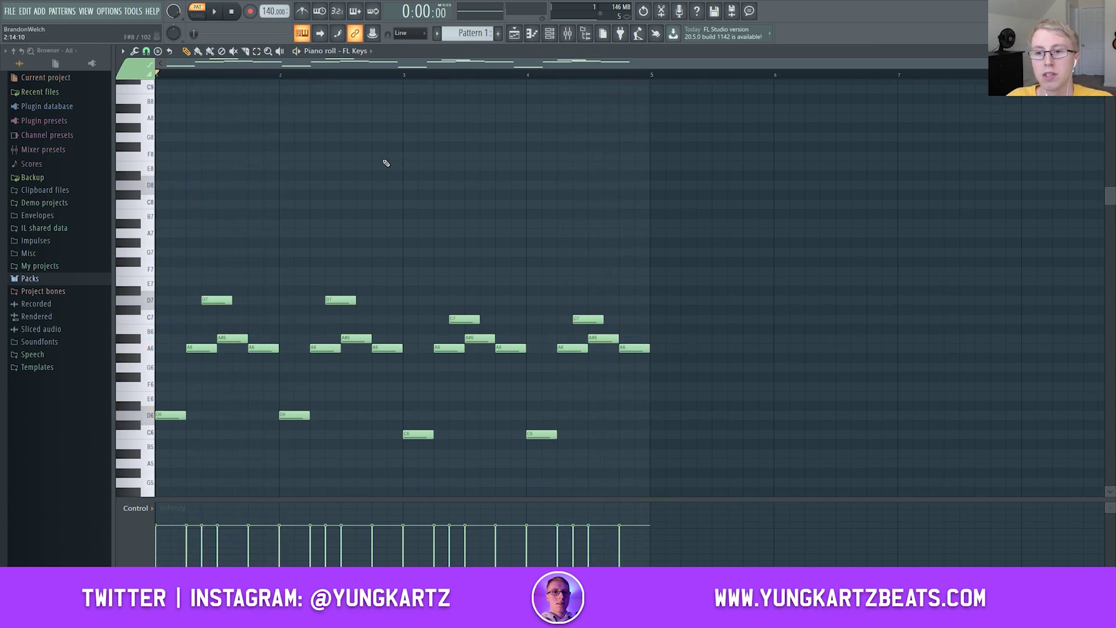
{"action": "scroll", "coordinate": [203, 171], "scroll_direction": "up", "scroll_amount": 4}
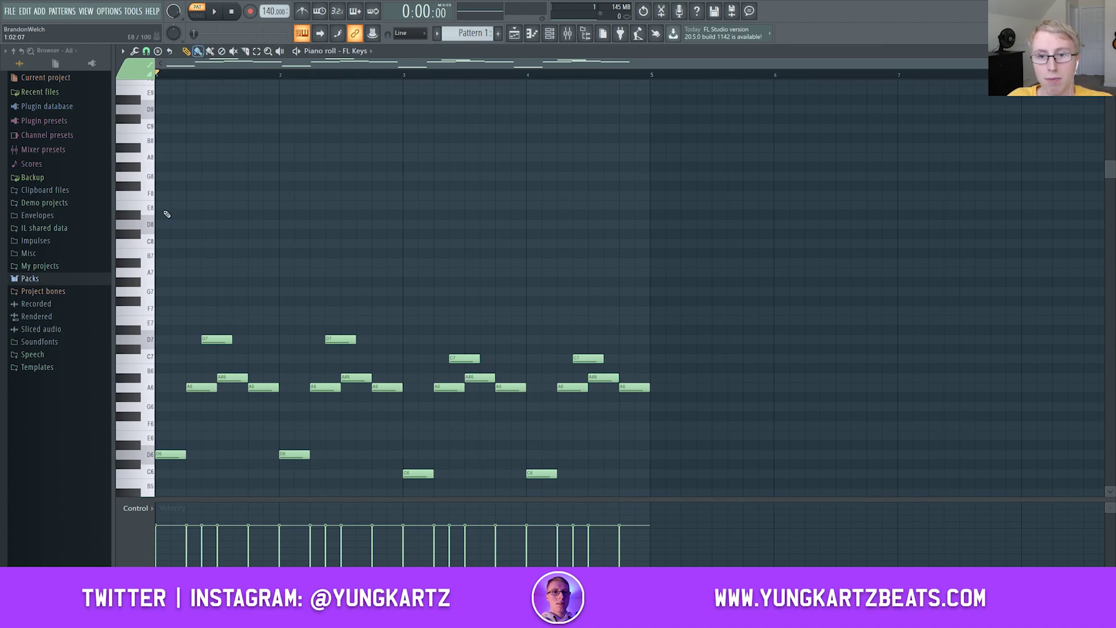
{"action": "left_click", "coordinate": [167, 265]}
{"action": "left_click_drag", "start_coordinate": [185, 263], "coordinate": [279, 272]}
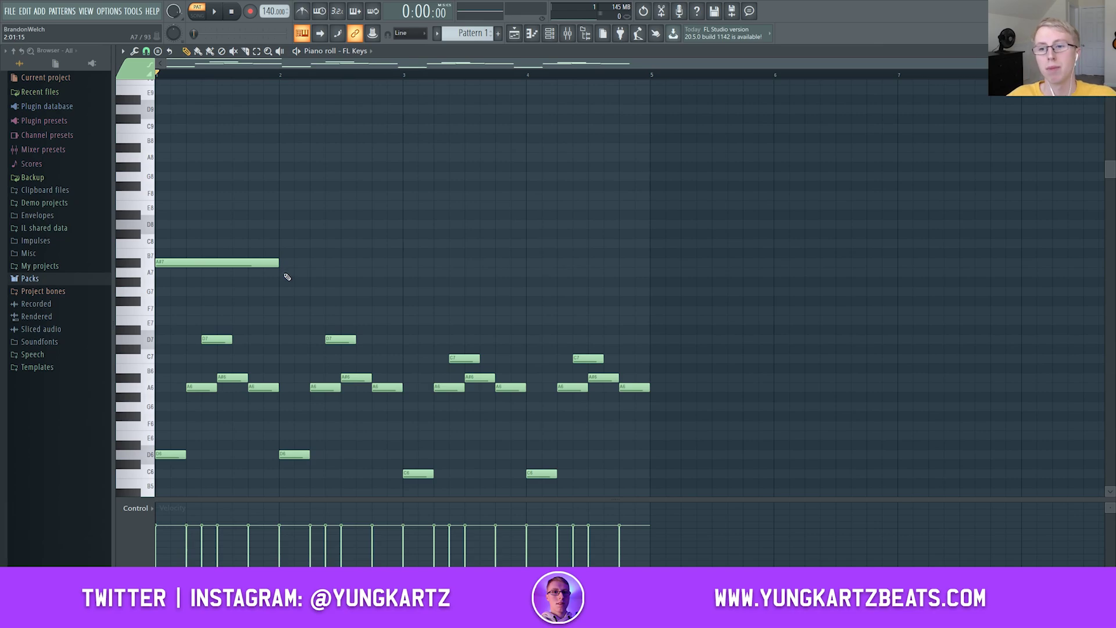
{"action": "left_click", "coordinate": [286, 273]}
{"action": "key", "text": "space"}
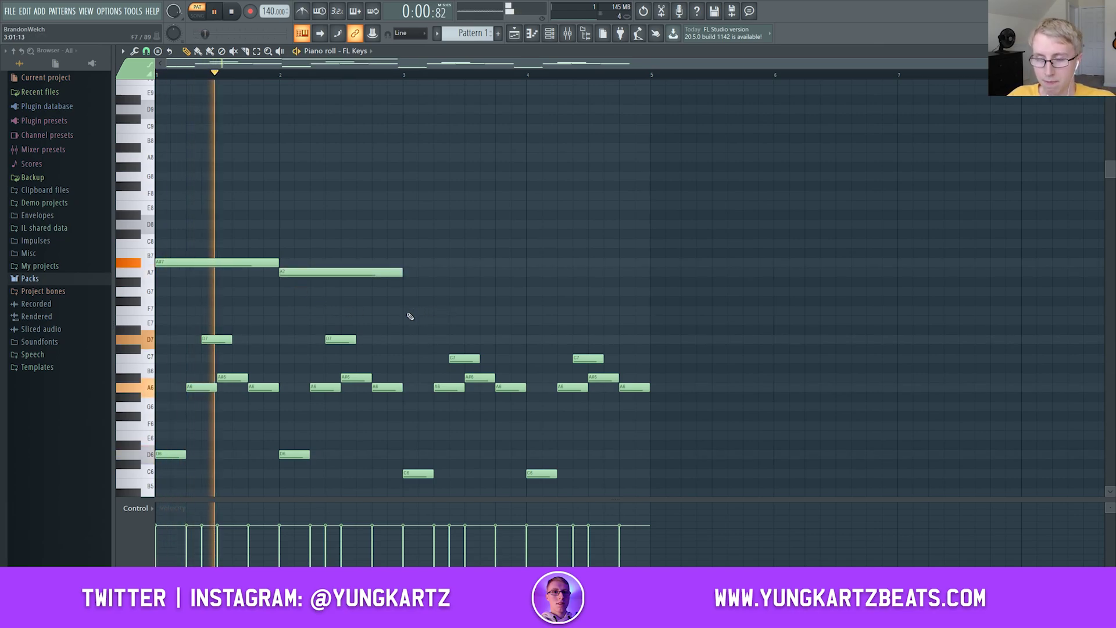
{"action": "left_click", "coordinate": [407, 310]}
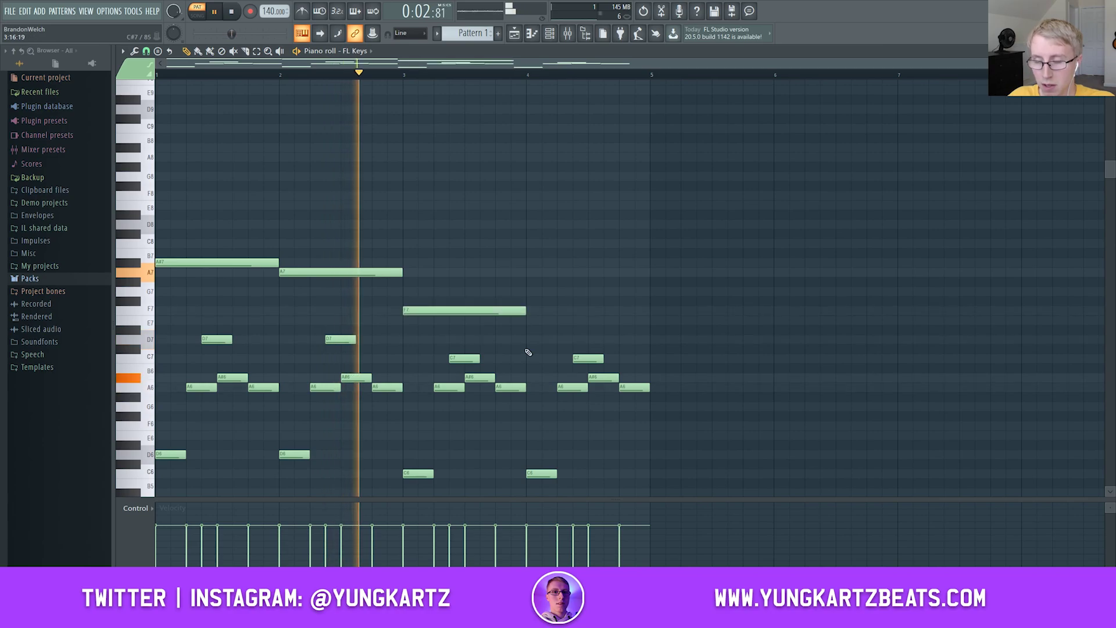
{"action": "left_click", "coordinate": [530, 321]}
{"action": "scroll", "coordinate": [681, 238], "scroll_direction": "down", "scroll_amount": 3}
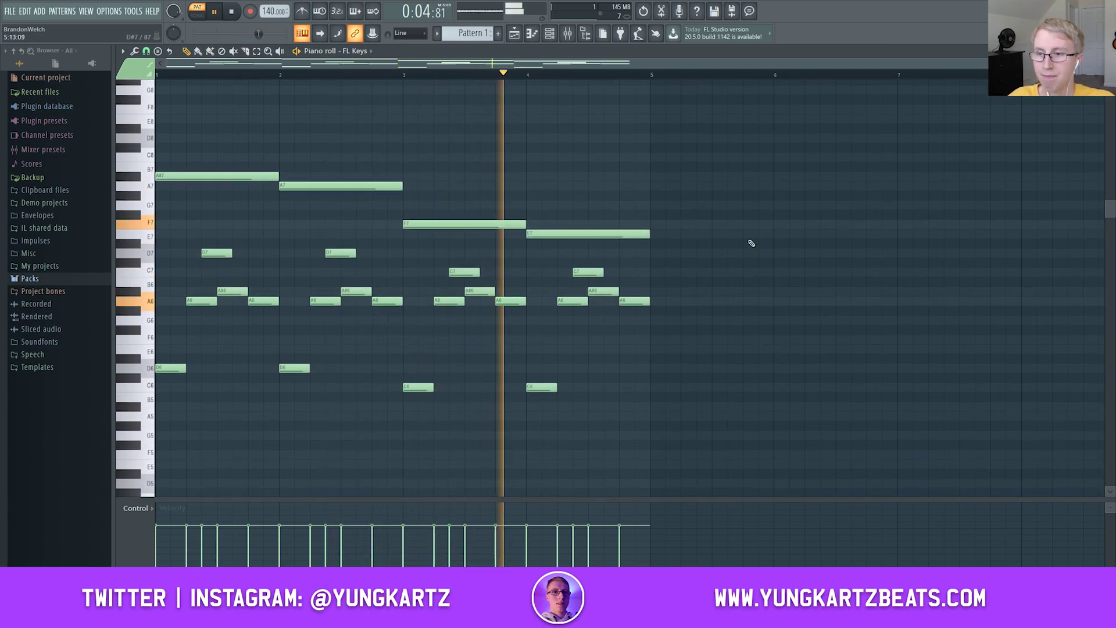
{"action": "key", "text": "space"}
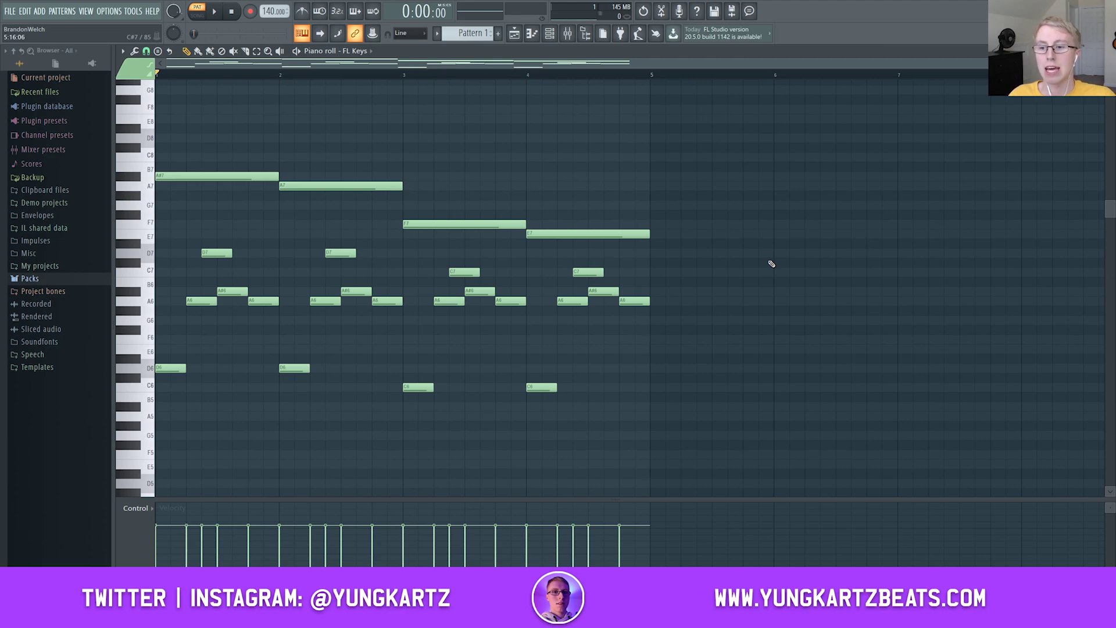
{"action": "scroll", "coordinate": [749, 266], "scroll_direction": "down", "scroll_amount": 5}
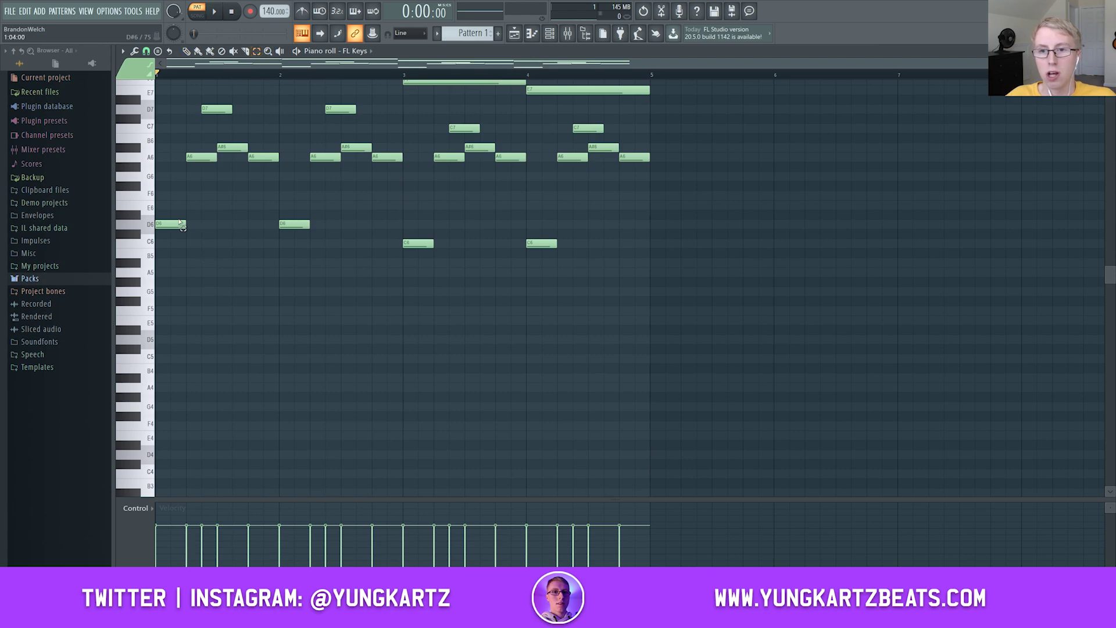
- Check the D6 and C6 bass notes, then draw a one-bar D5 at bar 1
{"action": "left_click_drag", "start_coordinate": [182, 224], "coordinate": [618, 283]}
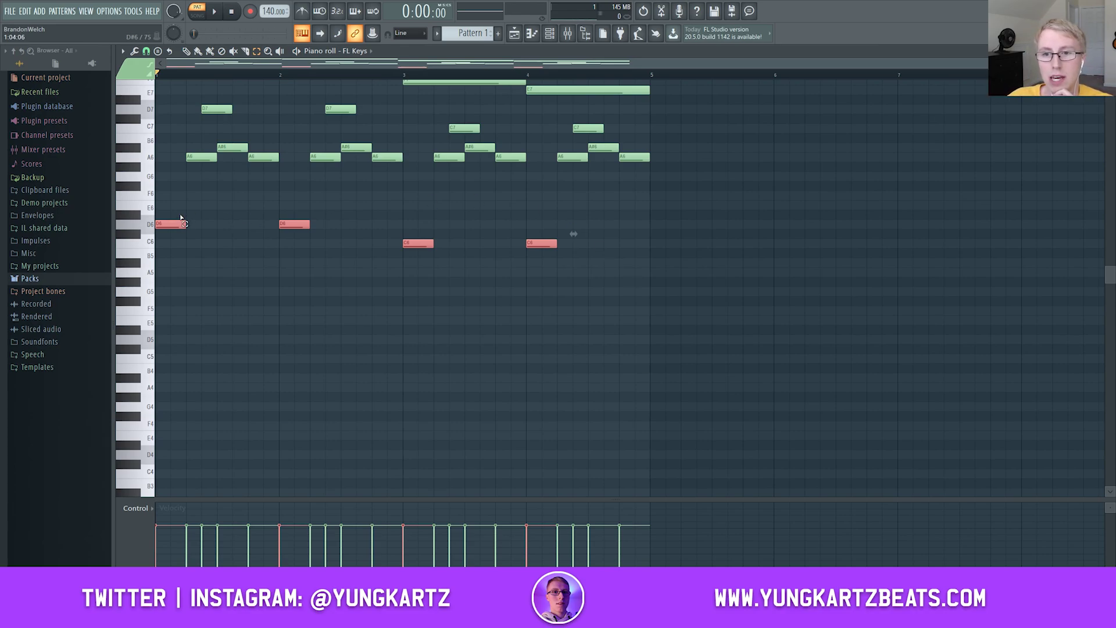
{"action": "left_click_drag", "start_coordinate": [174, 210], "coordinate": [339, 246]}
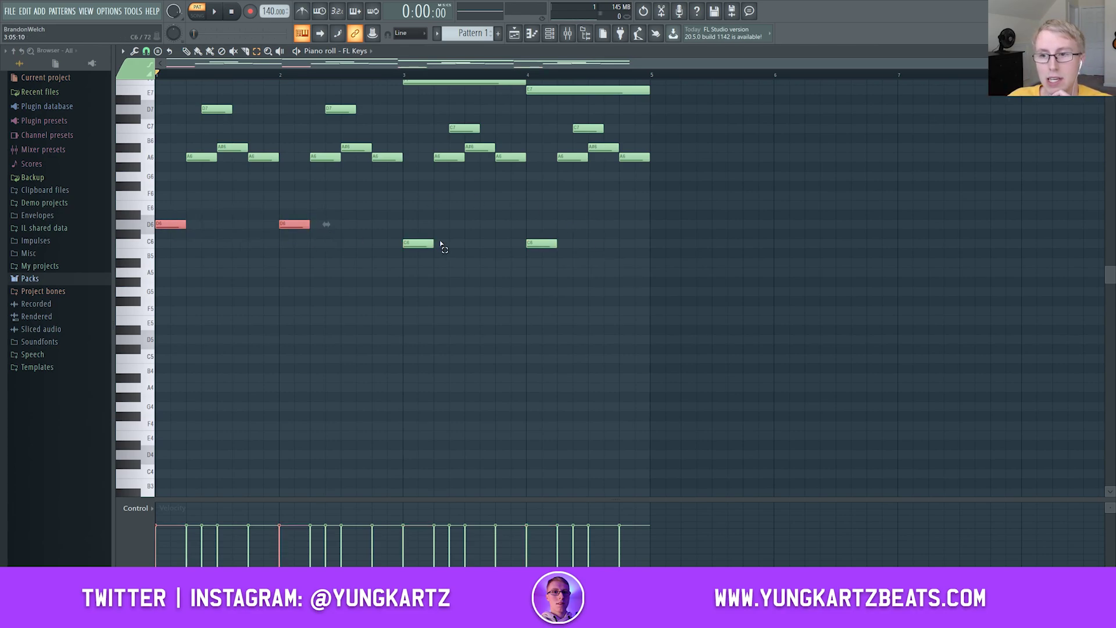
{"action": "left_click_drag", "start_coordinate": [416, 222], "coordinate": [541, 278]}
{"action": "left_click", "coordinate": [596, 295]}
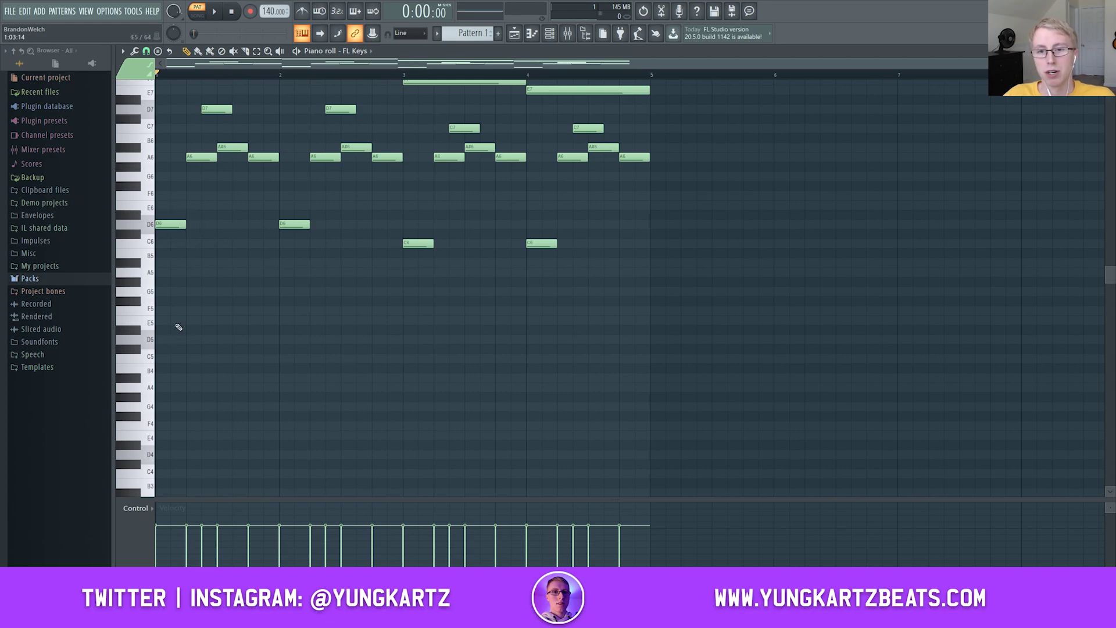
{"action": "left_click_drag", "start_coordinate": [175, 340], "coordinate": [159, 340]}
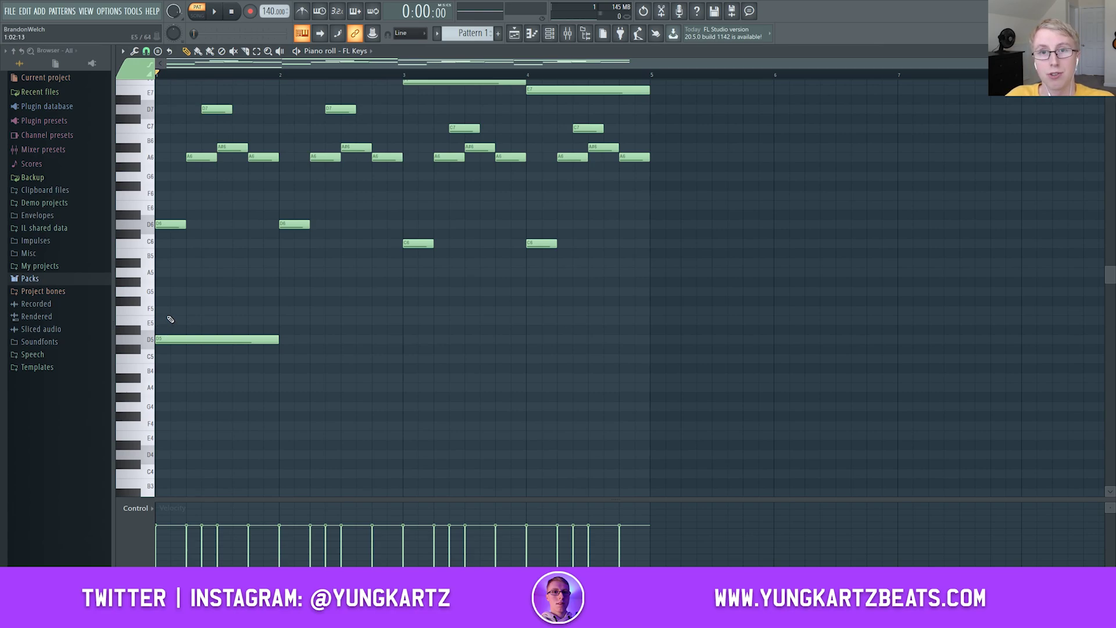
- Add F5 and A5 above the D5 to form a D5-F5-A5 chord in bar 1
{"action": "left_click", "coordinate": [169, 309]}
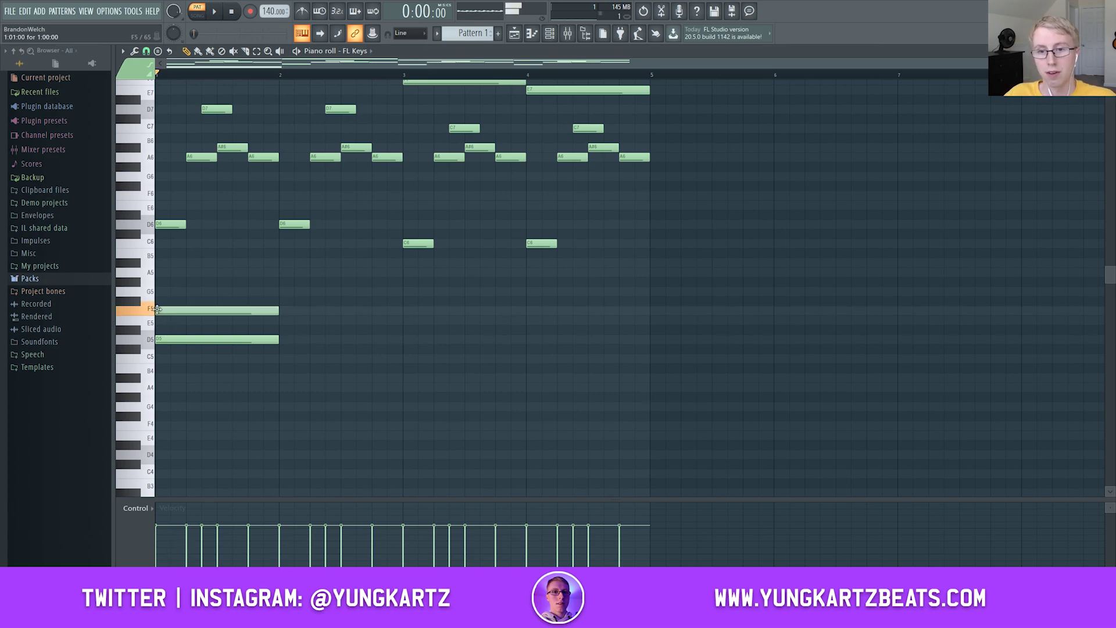
{"action": "left_click", "coordinate": [167, 272]}
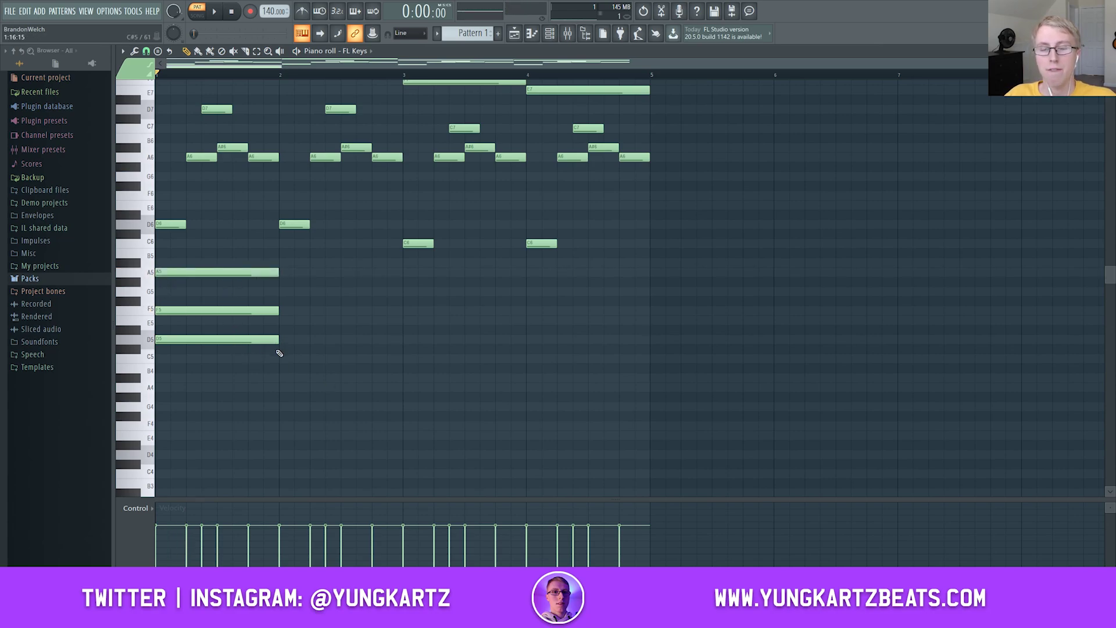
{"action": "key", "text": "space"}
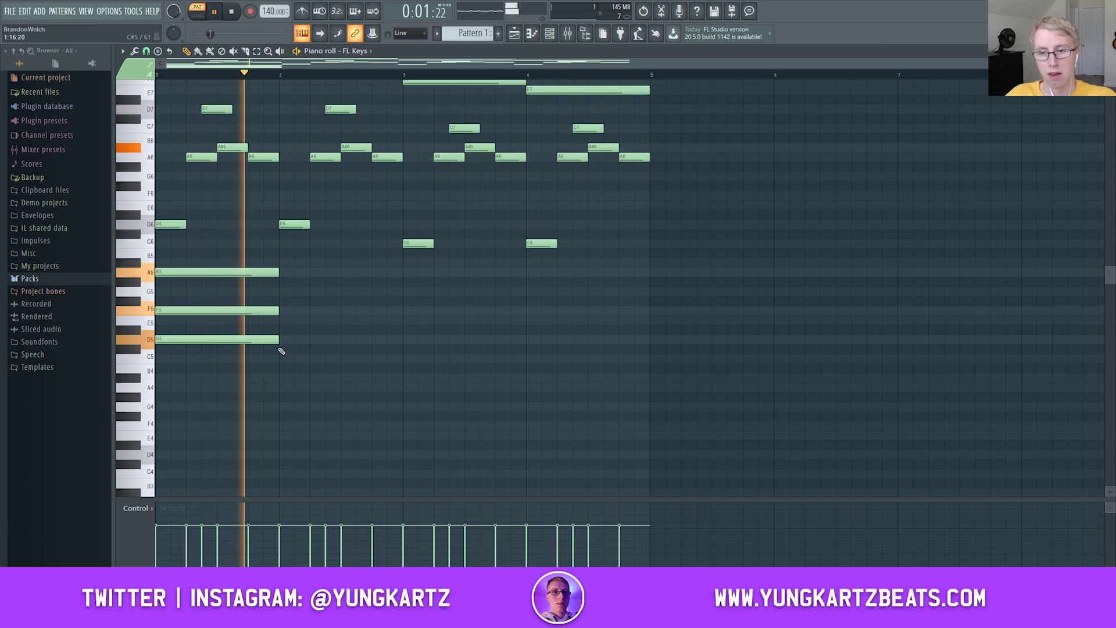
{"action": "key", "text": "space"}
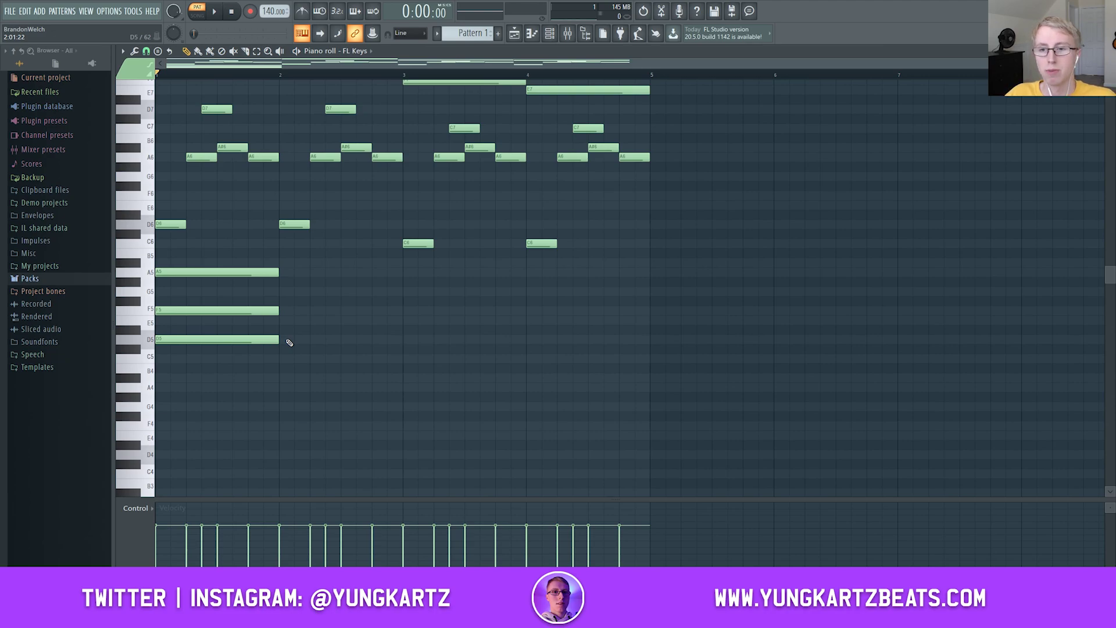
- Build a D5-F5-A#5 chord spanning bar 2 and play it back
{"action": "left_click", "coordinate": [288, 340]}
{"action": "left_click", "coordinate": [288, 311]}
{"action": "left_click", "coordinate": [288, 262]}
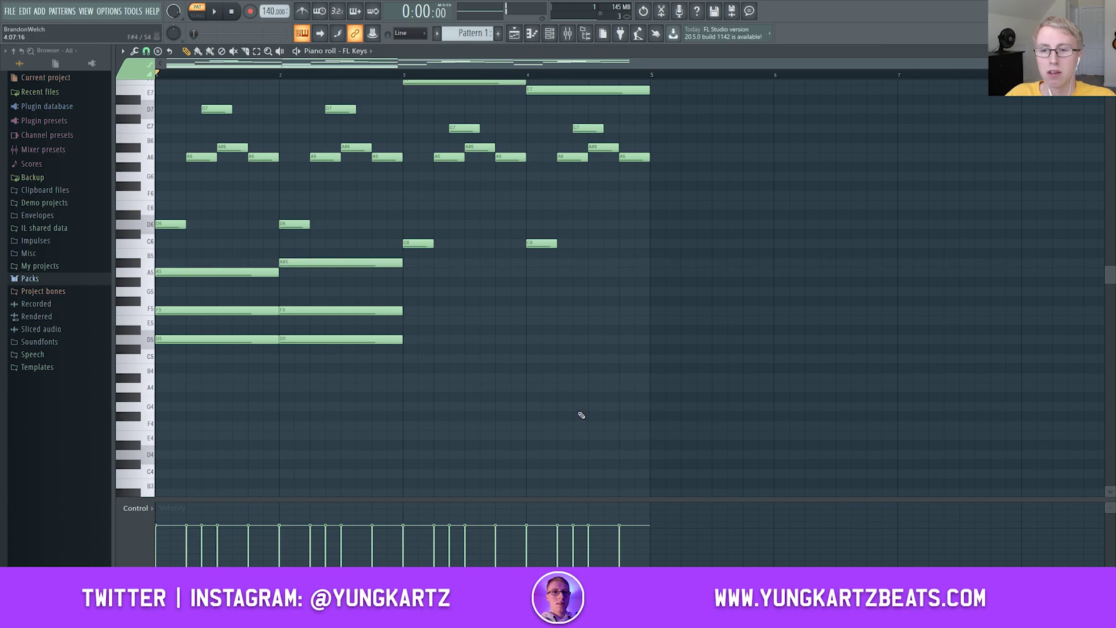
{"action": "key", "text": "space"}
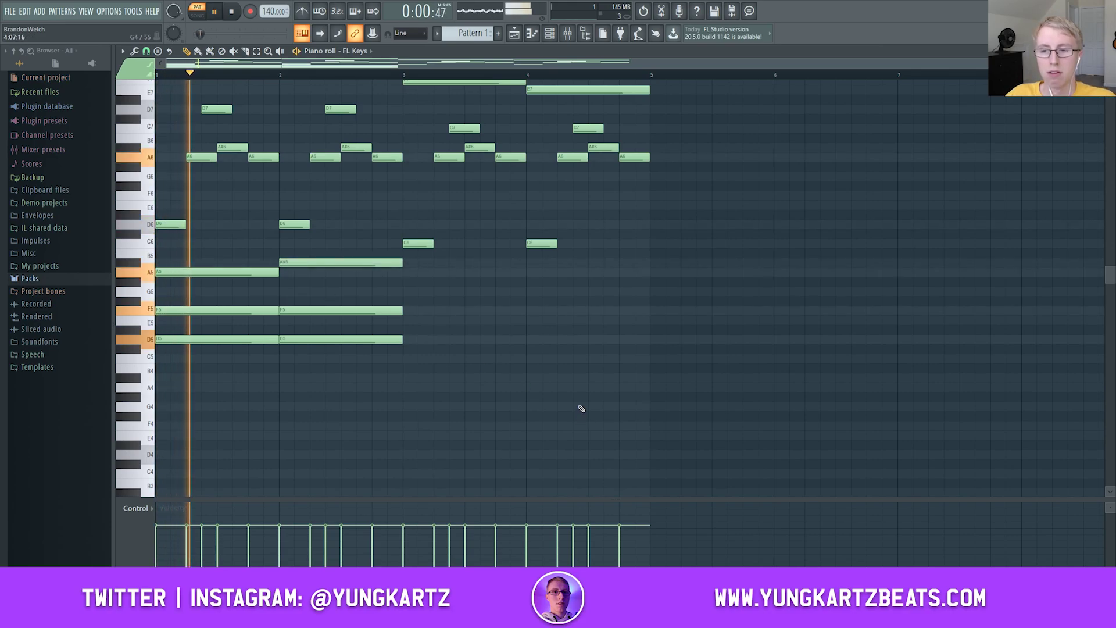
{"action": "key", "text": "space"}
- Build a C5-E5-G5 chord in bar 3
{"action": "left_click", "coordinate": [407, 359]}
{"action": "left_click", "coordinate": [406, 320]}
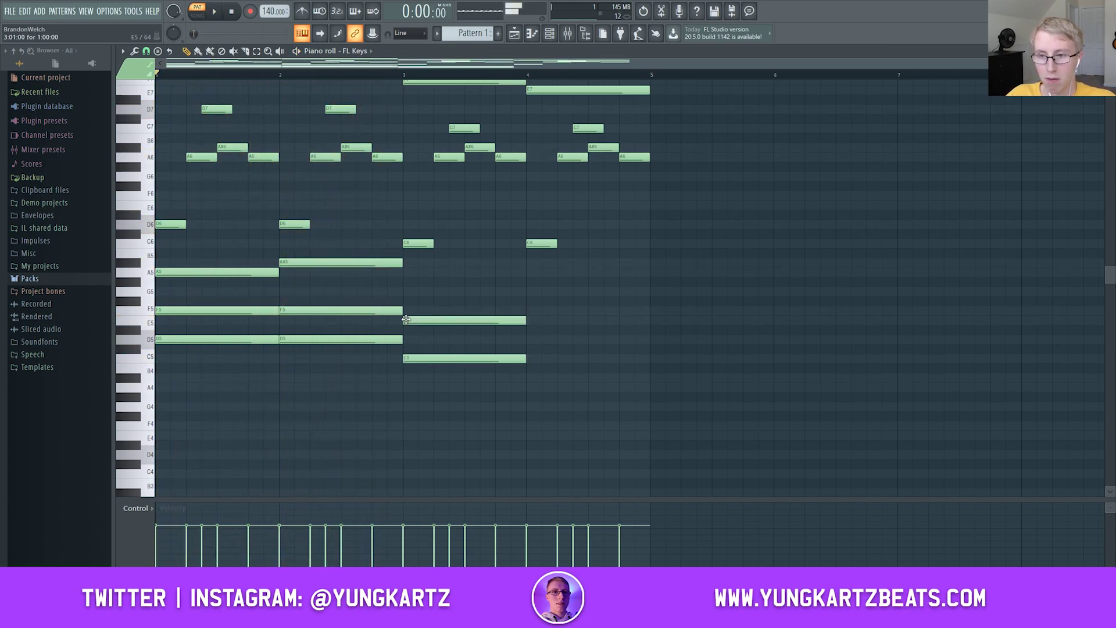
{"action": "left_click", "coordinate": [429, 292]}
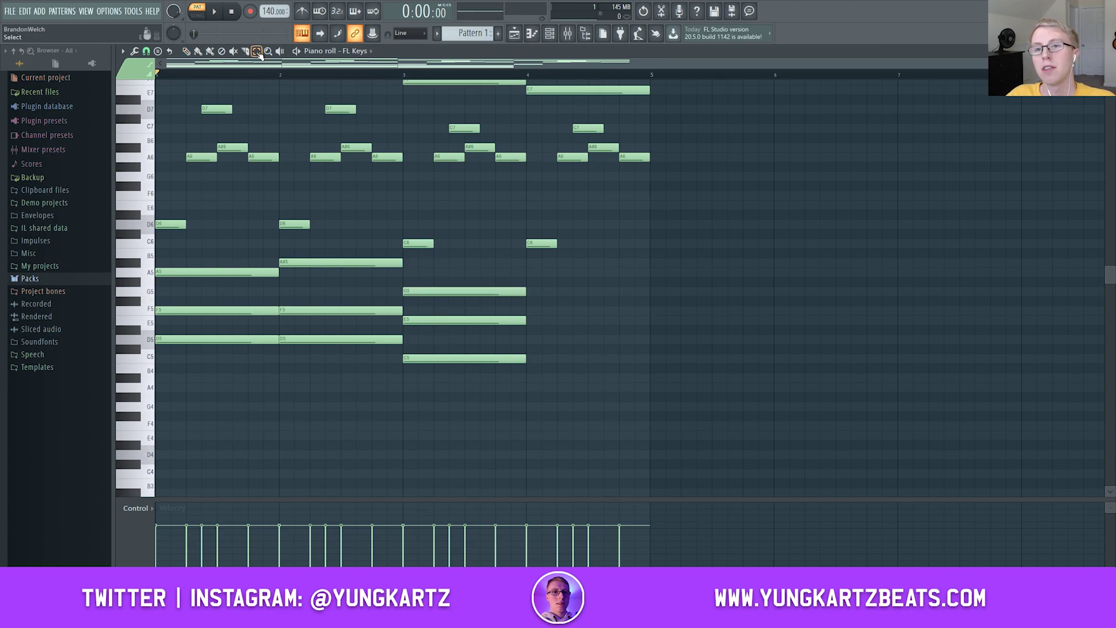
- Duplicate the bar 3 C5-E5-G5 chord into bar 4 and play the pattern
{"action": "left_click_drag", "start_coordinate": [428, 231], "coordinate": [585, 265]}
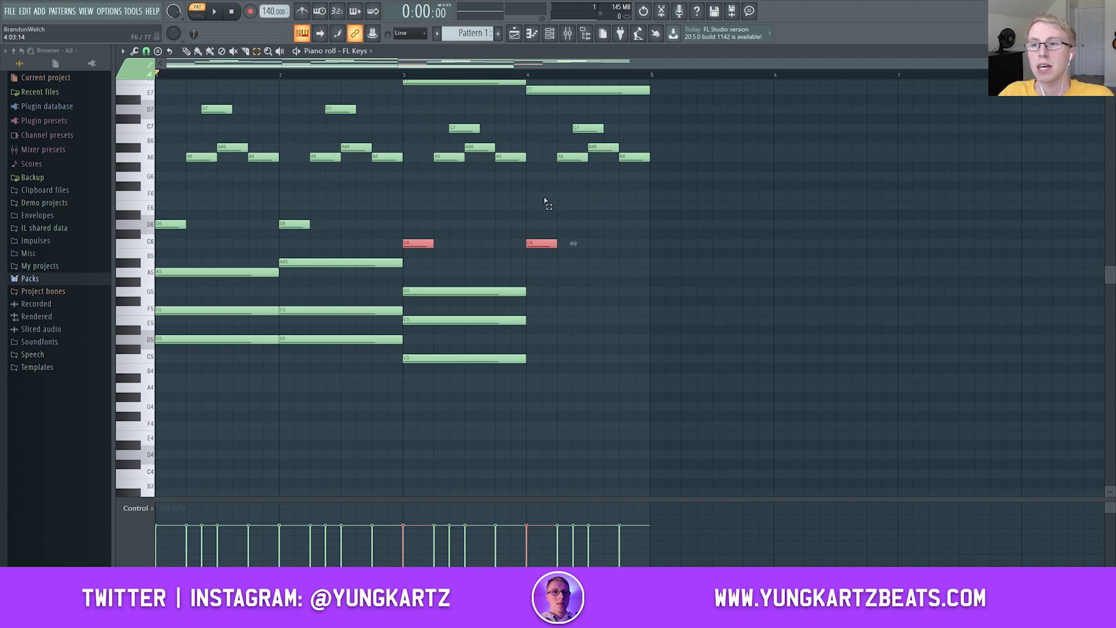
{"action": "left_click", "coordinate": [513, 373], "text": "ctrl"}
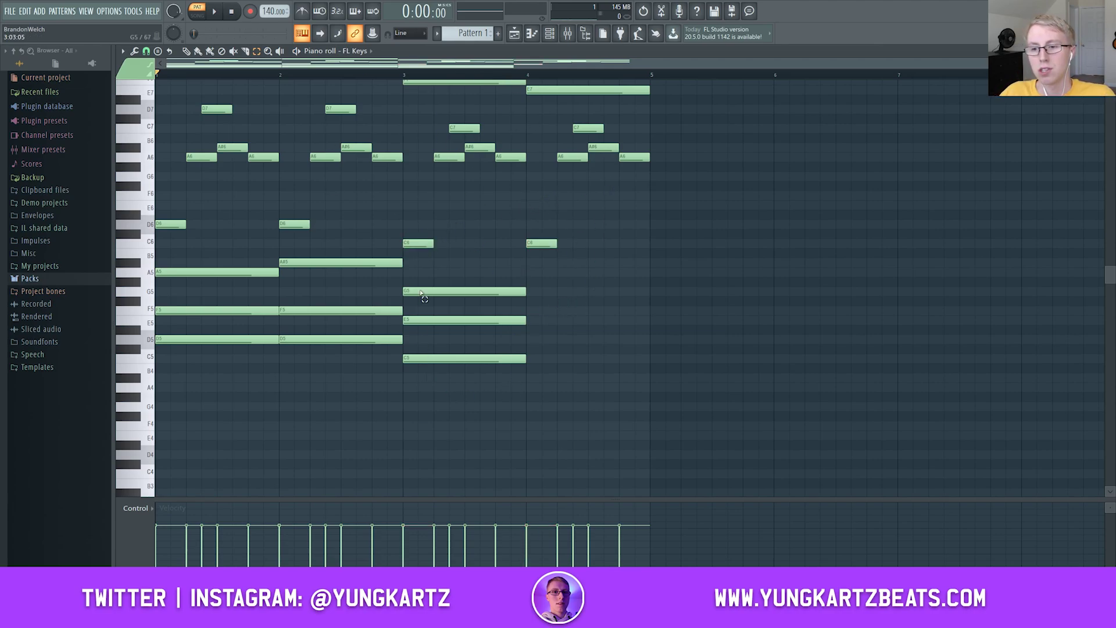
{"action": "left_click_drag", "start_coordinate": [422, 269], "coordinate": [503, 414]}
{"action": "left_click", "coordinate": [466, 393], "text": "ctrl"}
{"action": "mouse_move", "coordinate": [418, 348]}
{"action": "left_mouse_down"}
{"action": "mouse_move", "coordinate": [446, 379]}
{"action": "mouse_move", "coordinate": [419, 339]}
{"action": "left_mouse_up"}
{"action": "left_click", "coordinate": [425, 320]}
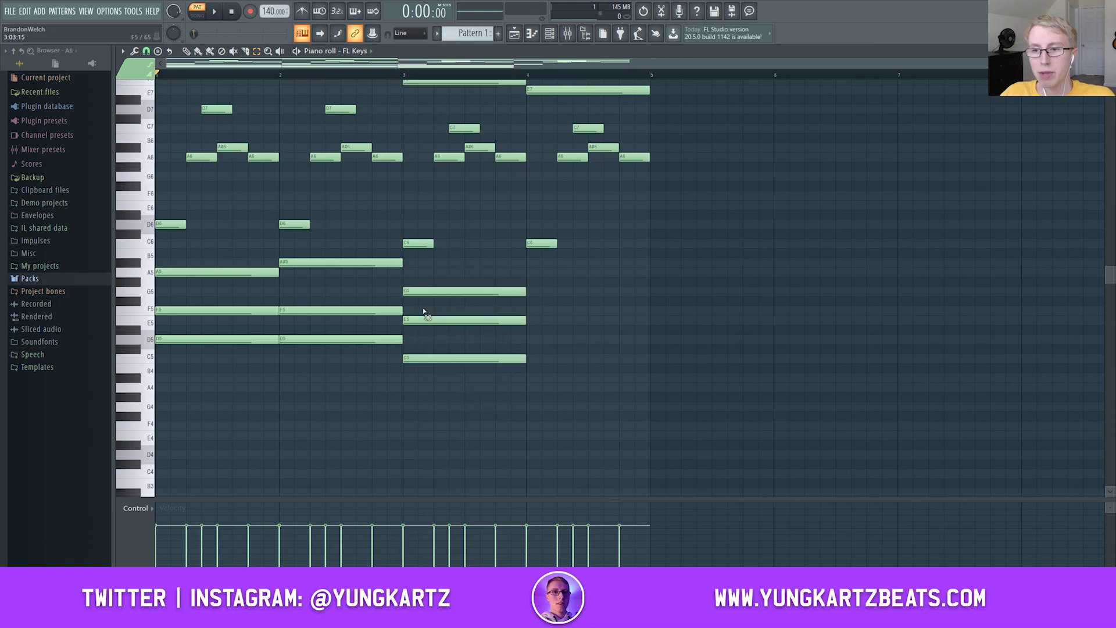
{"action": "left_click", "coordinate": [425, 293]}
{"action": "left_click_drag", "start_coordinate": [451, 277], "coordinate": [524, 387]}
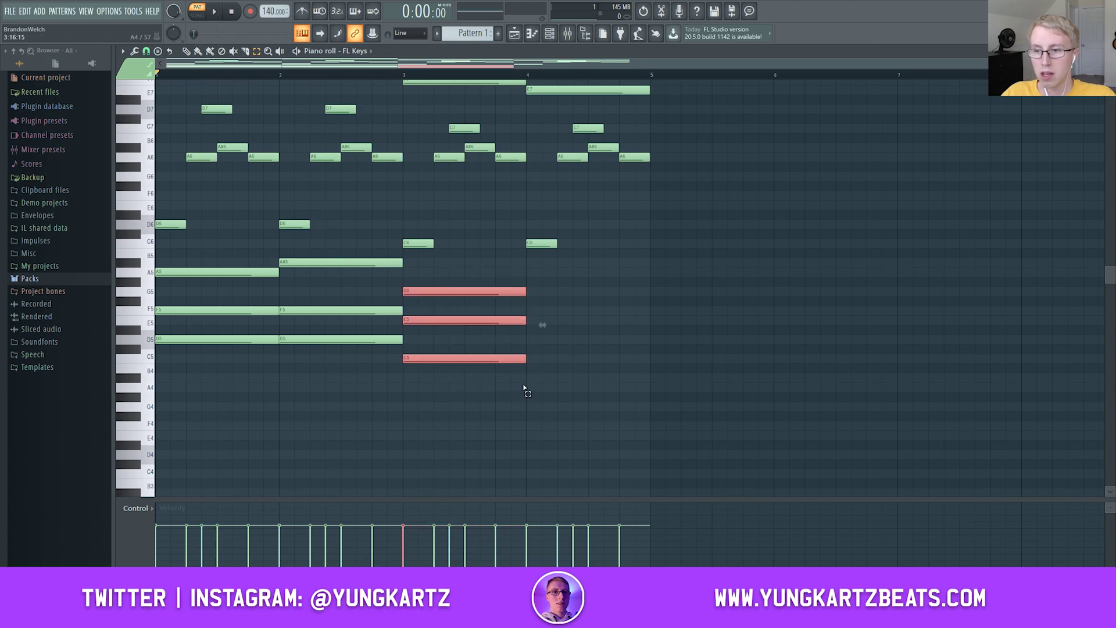
{"action": "key", "text": "ctrl+b"}
{"action": "left_click", "coordinate": [573, 416], "text": "ctrl"}
{"action": "key", "text": "space"}
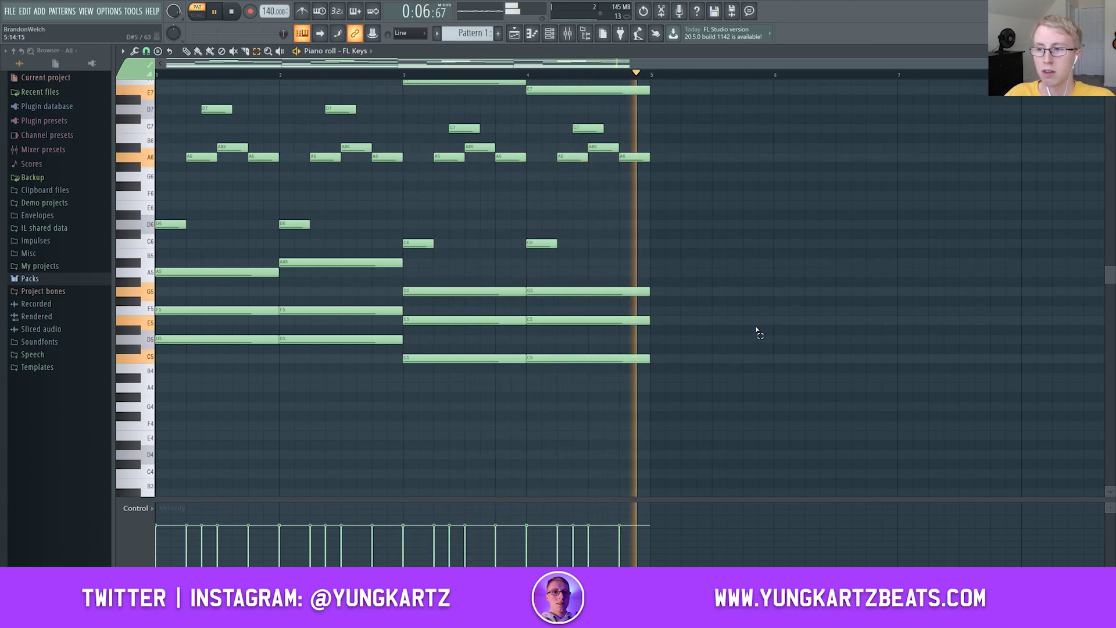
{"action": "key", "text": "space"}
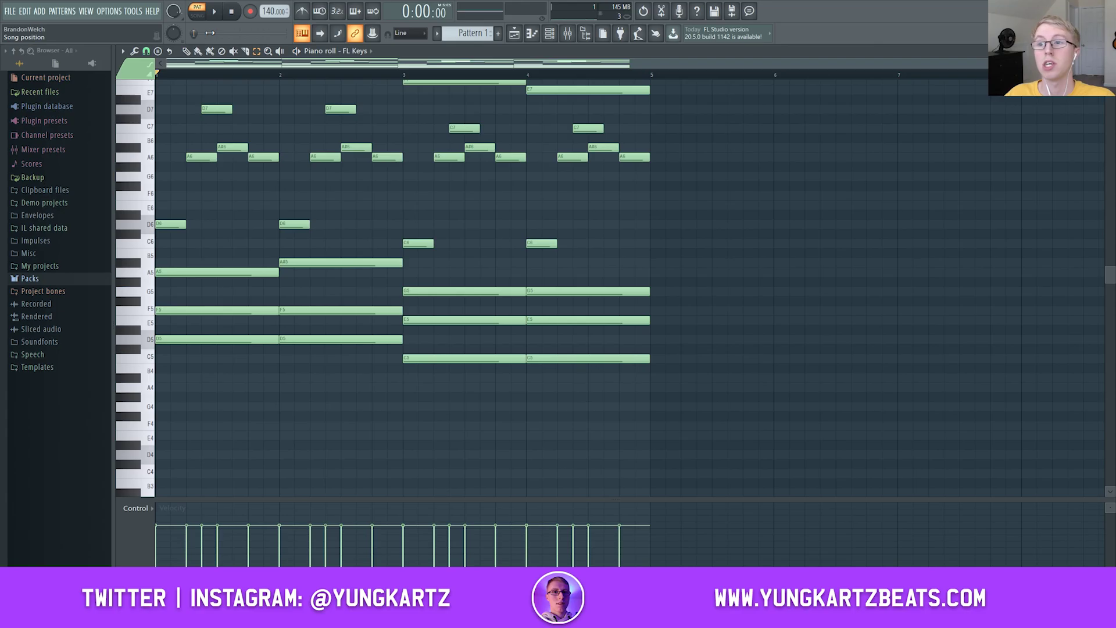